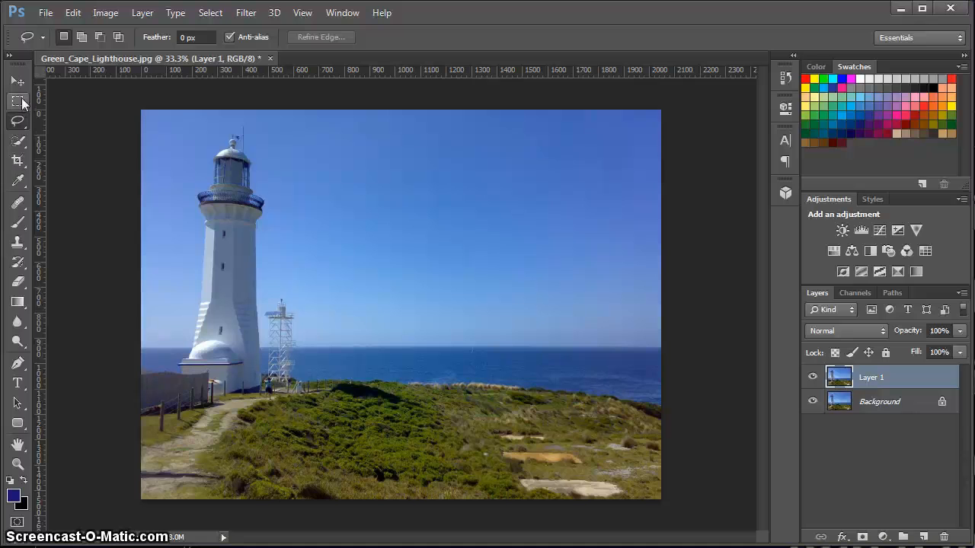
{"action": "left_click", "coordinate": [19, 104]}
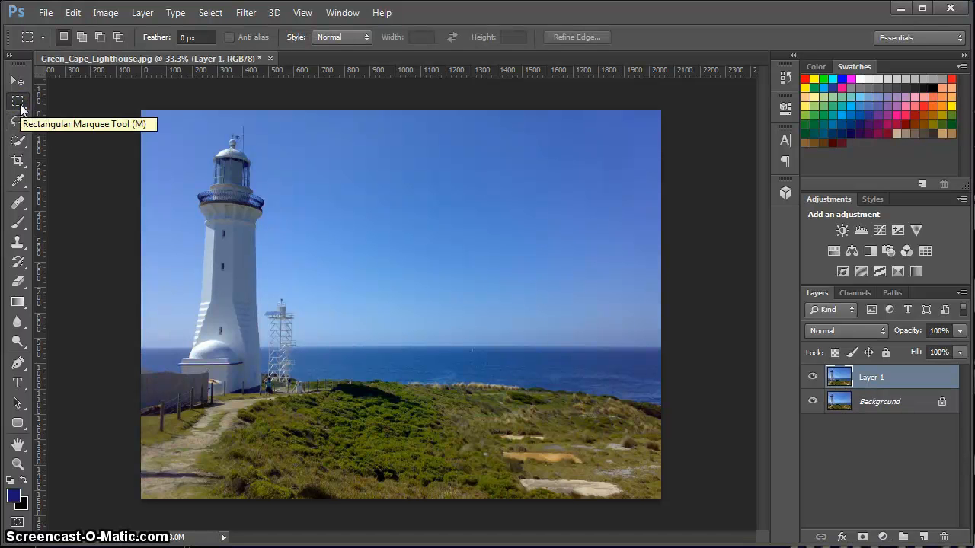
{"action": "left_click", "coordinate": [19, 105]}
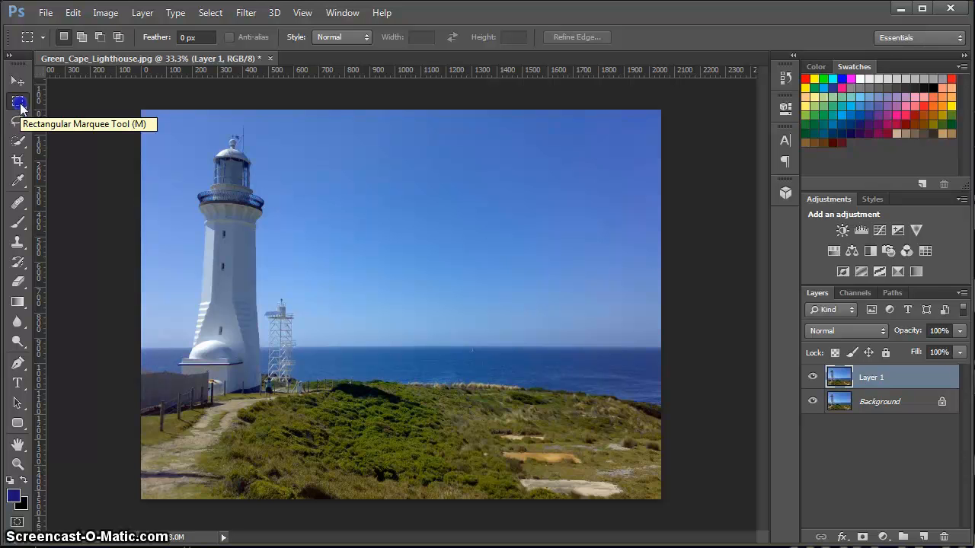
{"action": "right_click", "coordinate": [21, 106]}
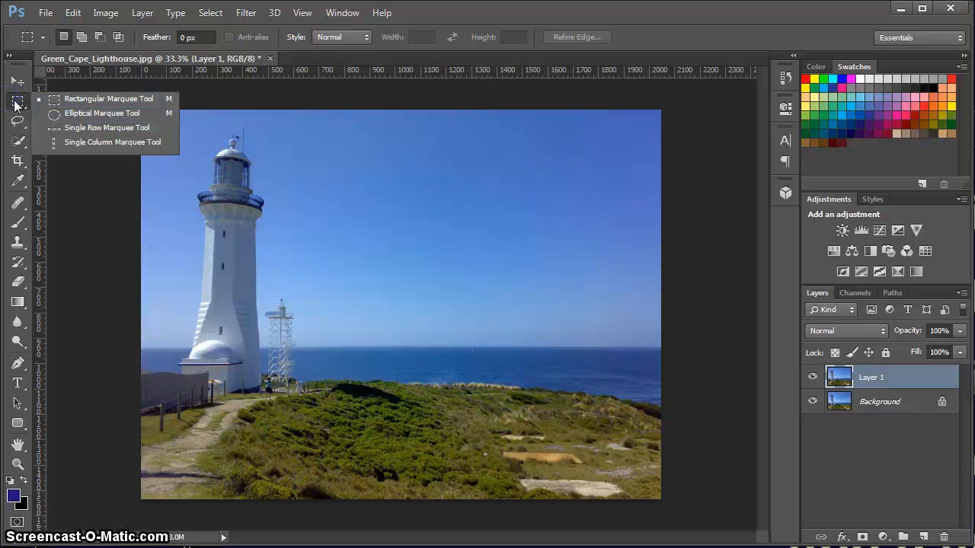
{"action": "left_click", "coordinate": [16, 103]}
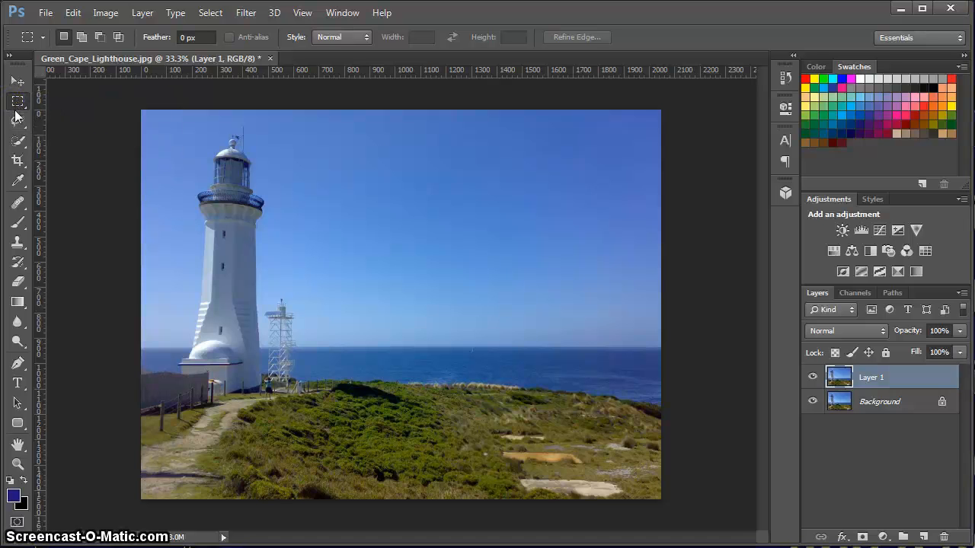
{"action": "left_click", "coordinate": [17, 123]}
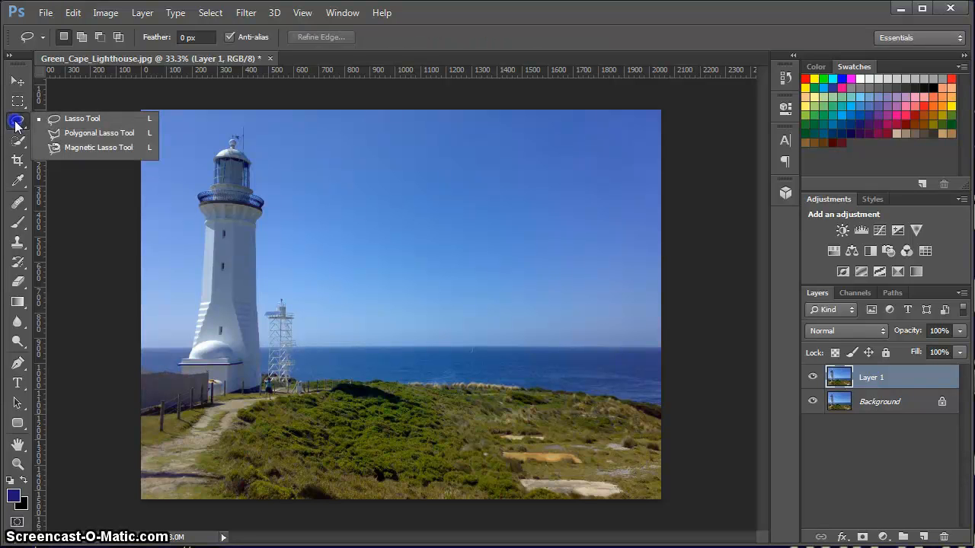
{"action": "left_click", "coordinate": [18, 145]}
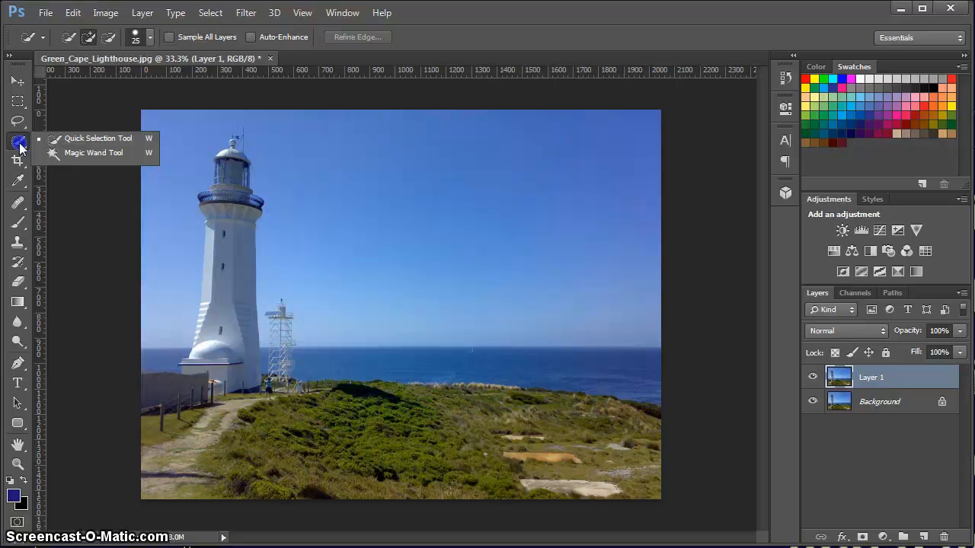
Outline the lighthouse, wall and grassy headland with the Magnetic Lasso to make a closed selection.
{"action": "left_click", "coordinate": [18, 123]}
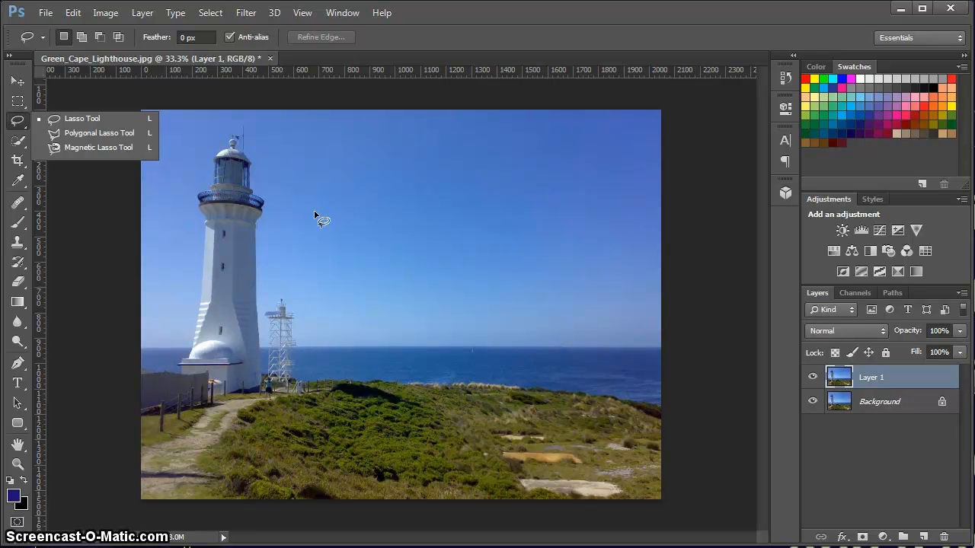
{"action": "left_click", "coordinate": [80, 147]}
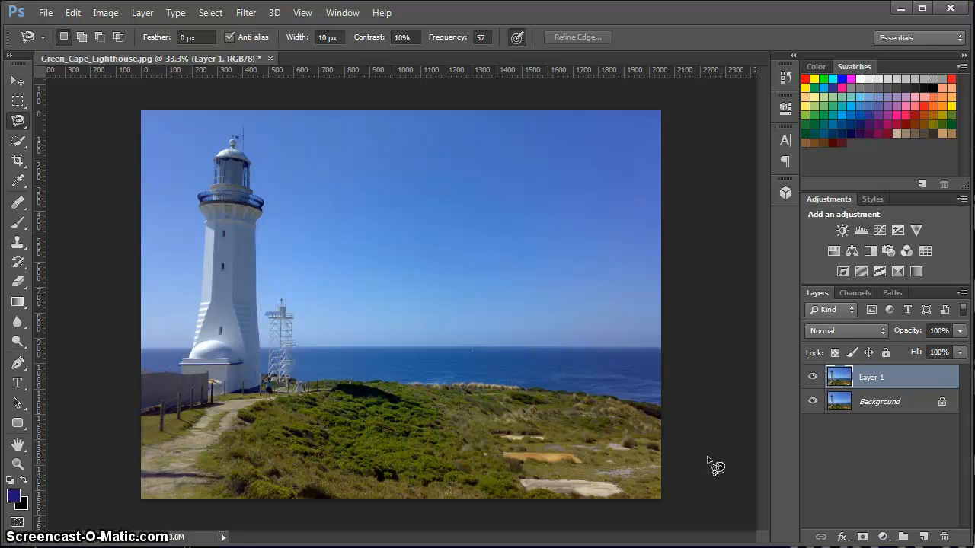
{"action": "left_click", "coordinate": [663, 409]}
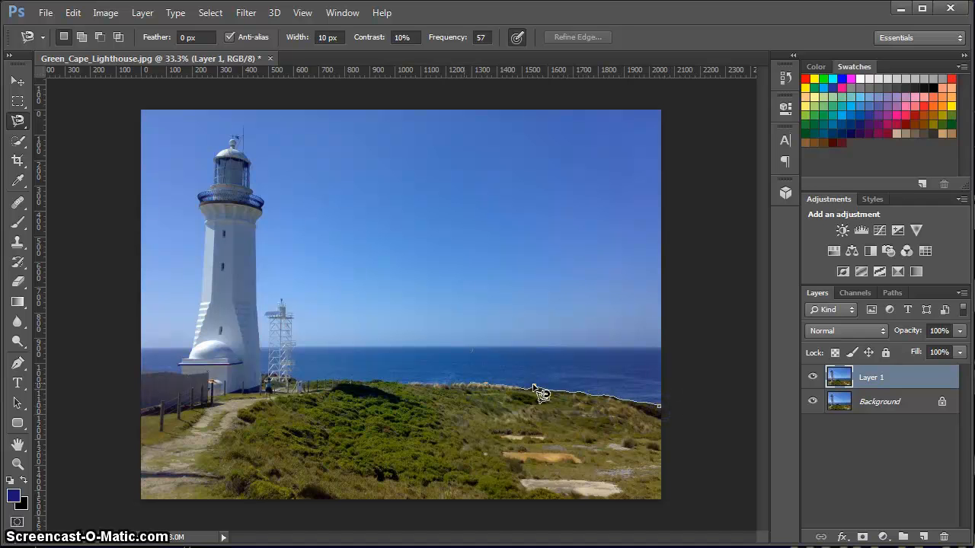
{"action": "left_click", "coordinate": [435, 385]}
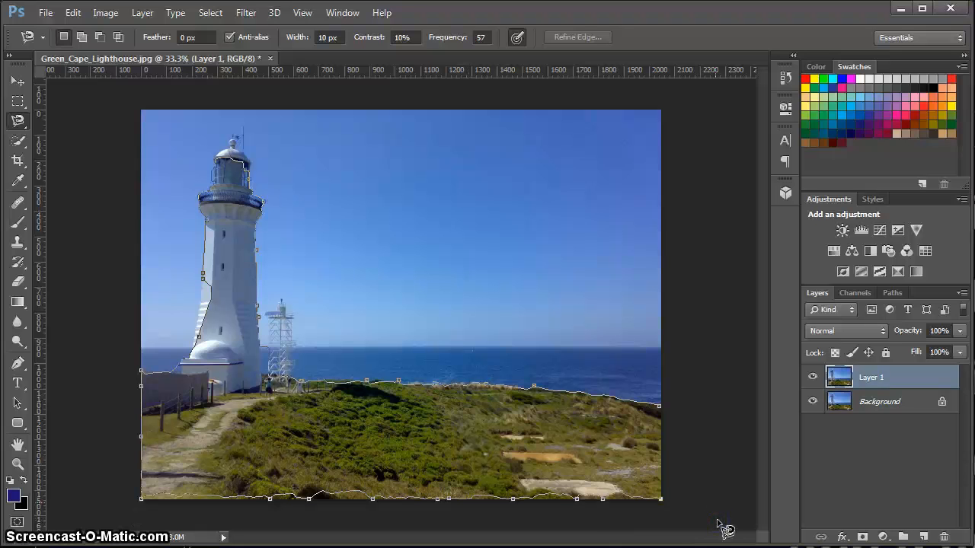
{"action": "double_click", "coordinate": [693, 425]}
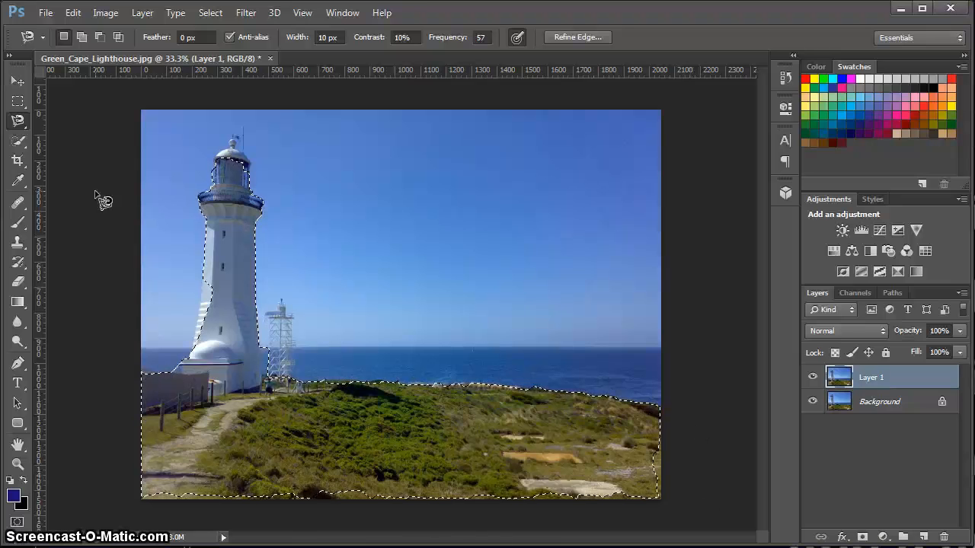
Add the missed strip along the photo's bottom edge to the selection with the Rectangular Marquee.
{"action": "left_click", "coordinate": [17, 101]}
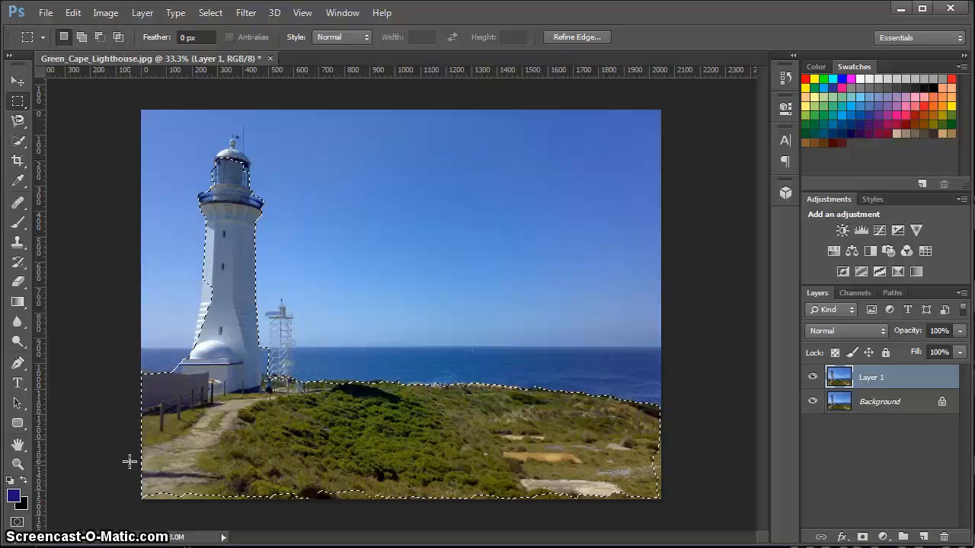
{"action": "key", "text": "shift"}
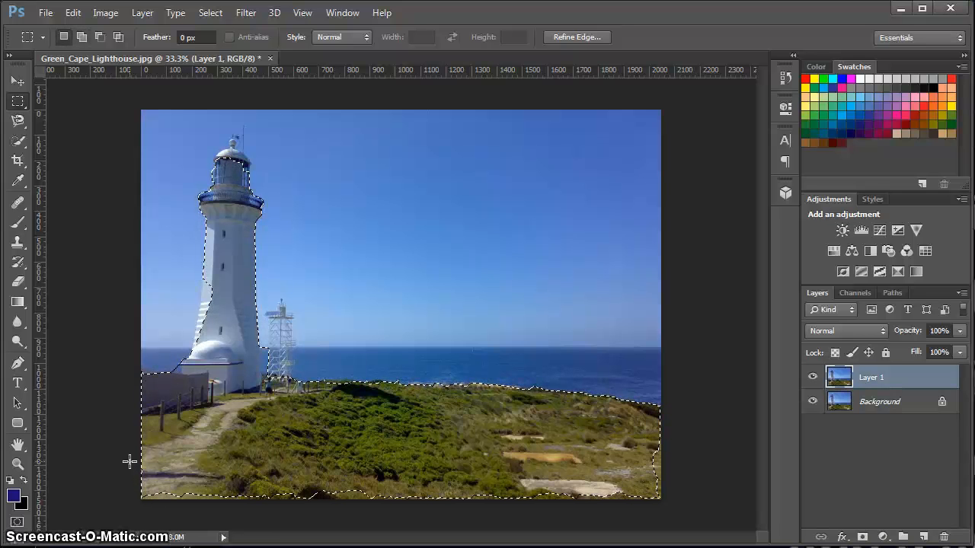
{"action": "key", "text": "shift"}
{"action": "key", "text": "shift"}
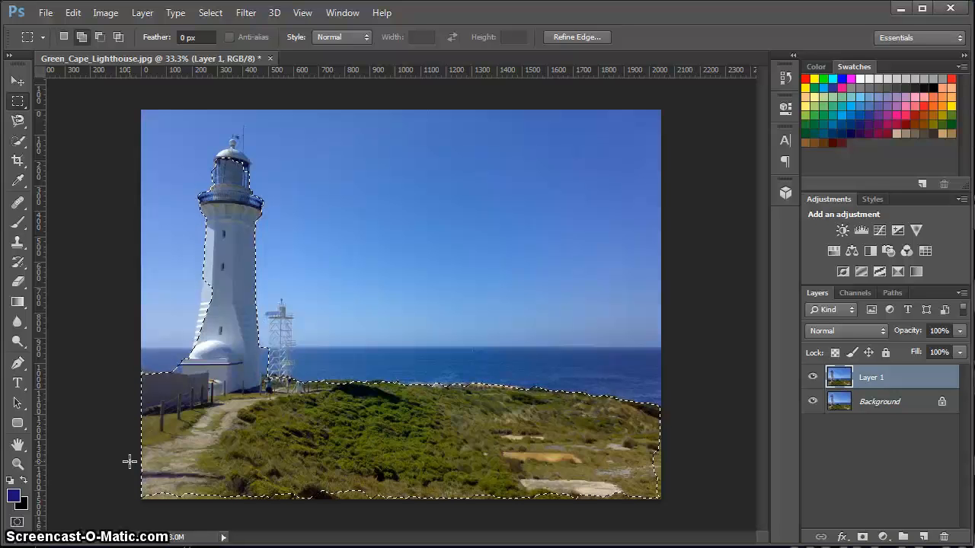
{"action": "key", "text": "shift"}
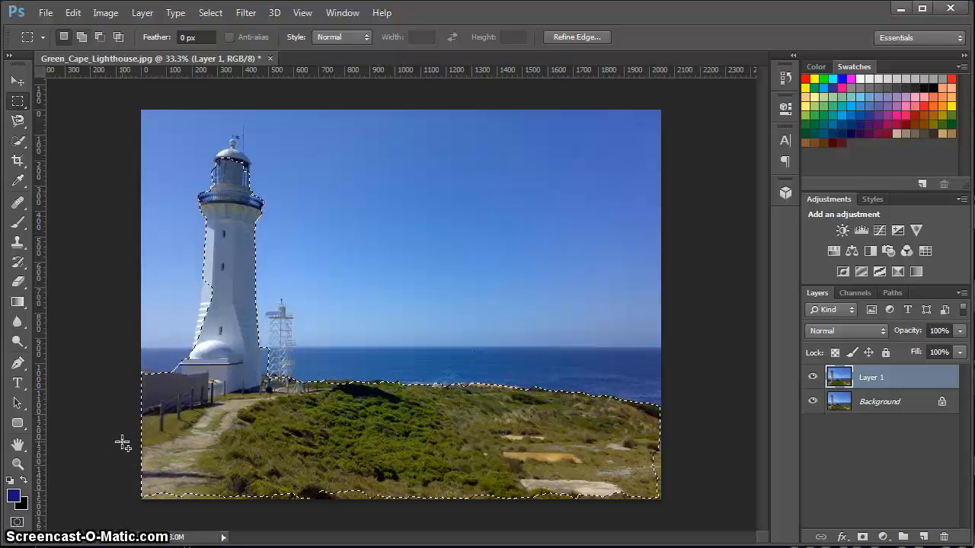
{"action": "key", "text": "shift"}
{"action": "key", "text": "shift"}
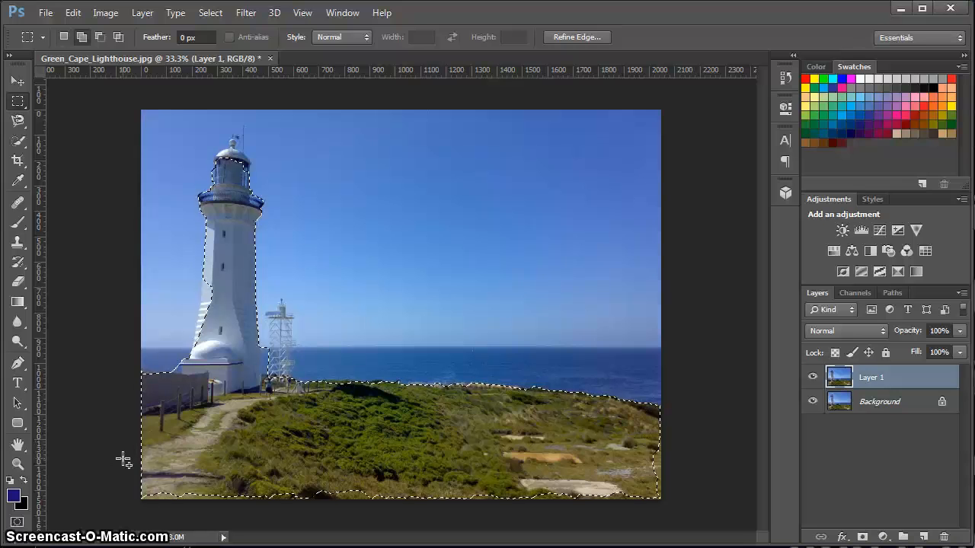
{"action": "mouse_move", "coordinate": [128, 463]}
{"action": "left_mouse_down"}
{"action": "mouse_move", "coordinate": [699, 526]}
{"action": "mouse_move", "coordinate": [699, 540]}
{"action": "left_mouse_up"}
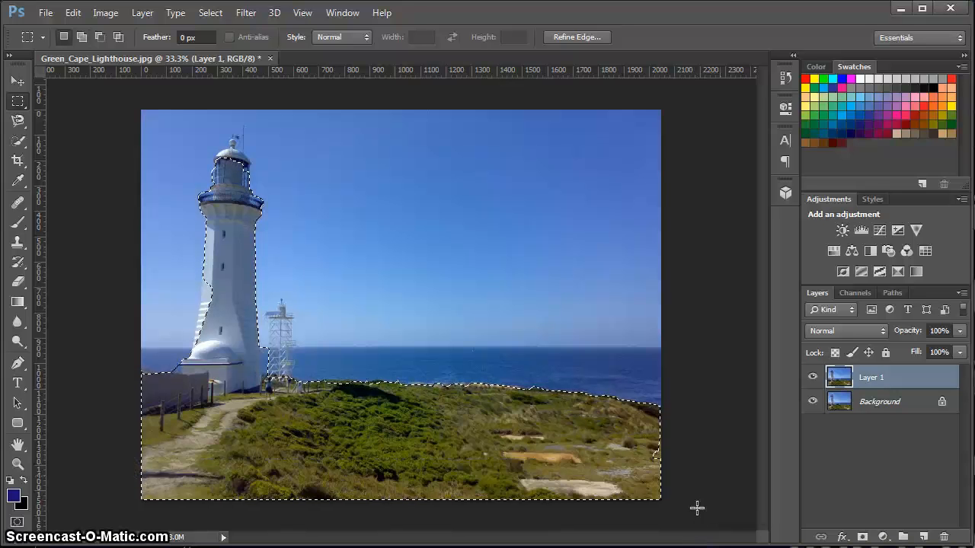
Add the missed area at the headland's lower right edge to the selection with a rectangular marquee.
{"action": "key", "text": "shift"}
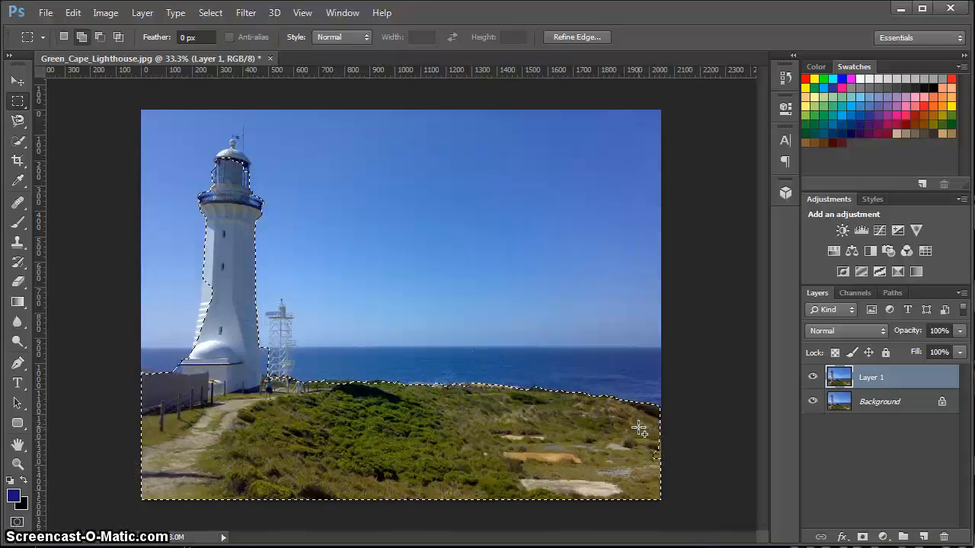
{"action": "left_click_drag", "start_coordinate": [638, 429], "coordinate": [639, 433]}
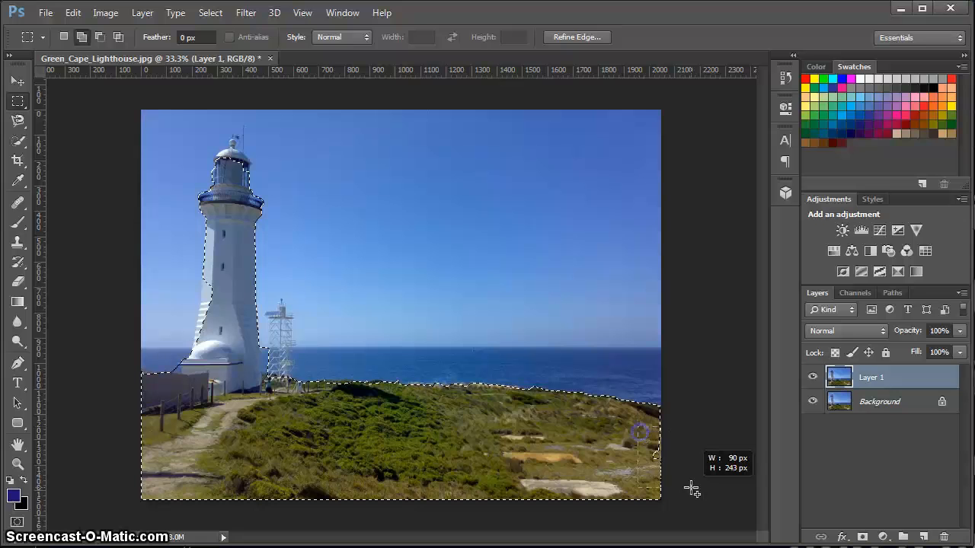
{"action": "left_click_drag", "start_coordinate": [691, 489], "coordinate": [691, 488]}
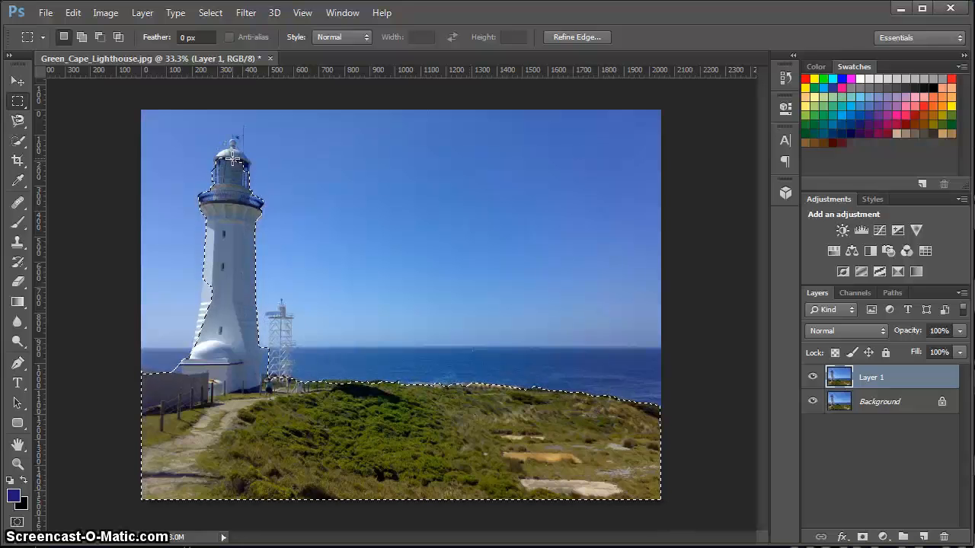
Add the dome at the top of the lighthouse to the selection with the Magnetic Lasso.
{"action": "left_click", "coordinate": [17, 119]}
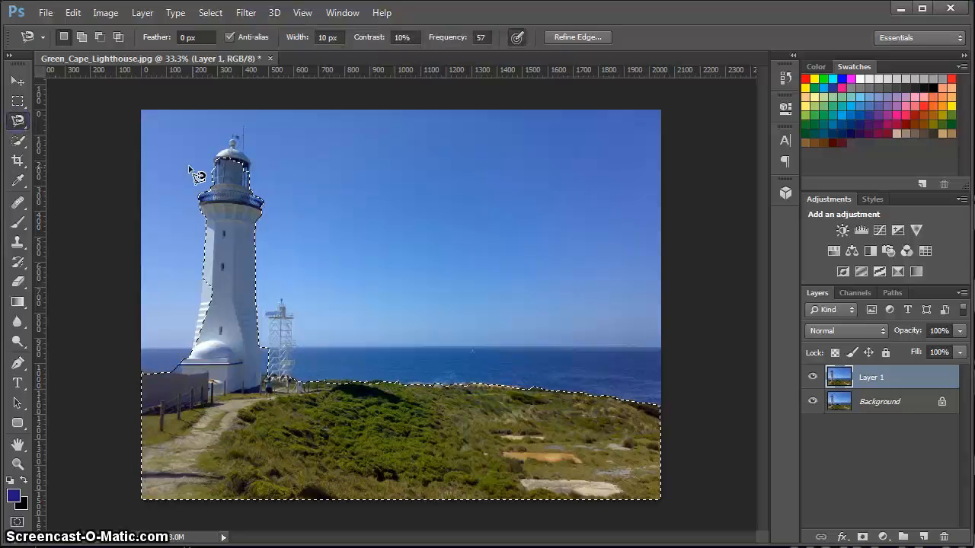
{"action": "key", "text": "shift"}
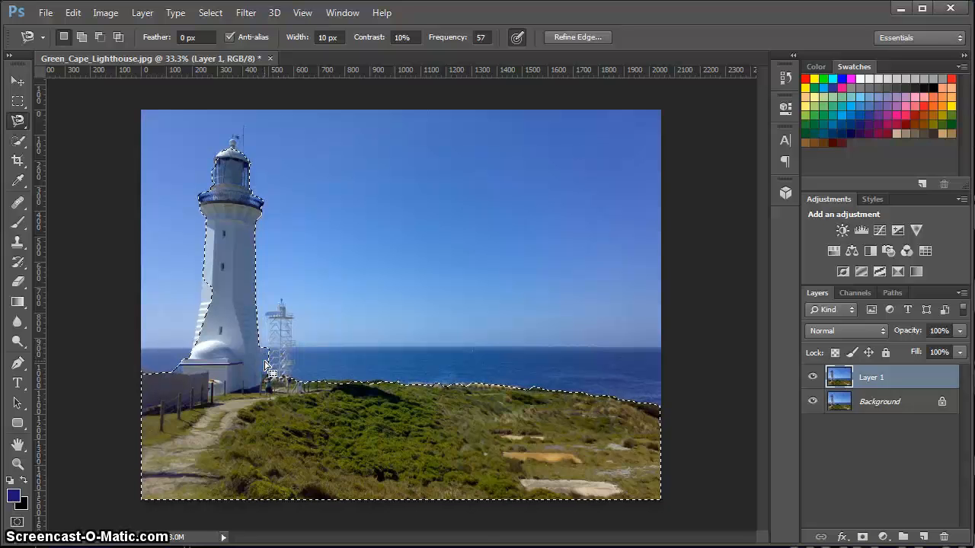
Subtract the excess area between the lighthouse base and the small metal tower from the selection with the Rectangular Marquee.
{"action": "left_click", "coordinate": [18, 101]}
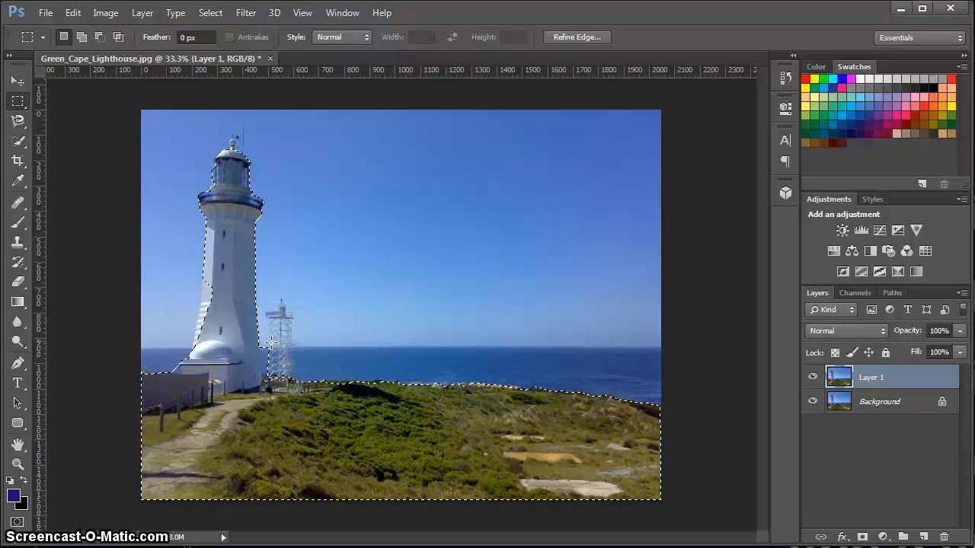
{"action": "key", "text": "alt"}
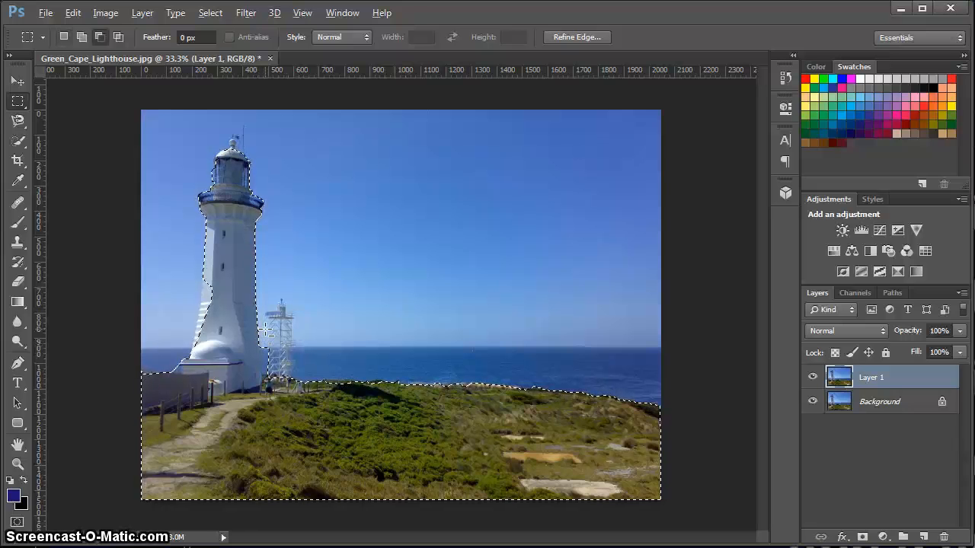
{"action": "key", "text": "alt"}
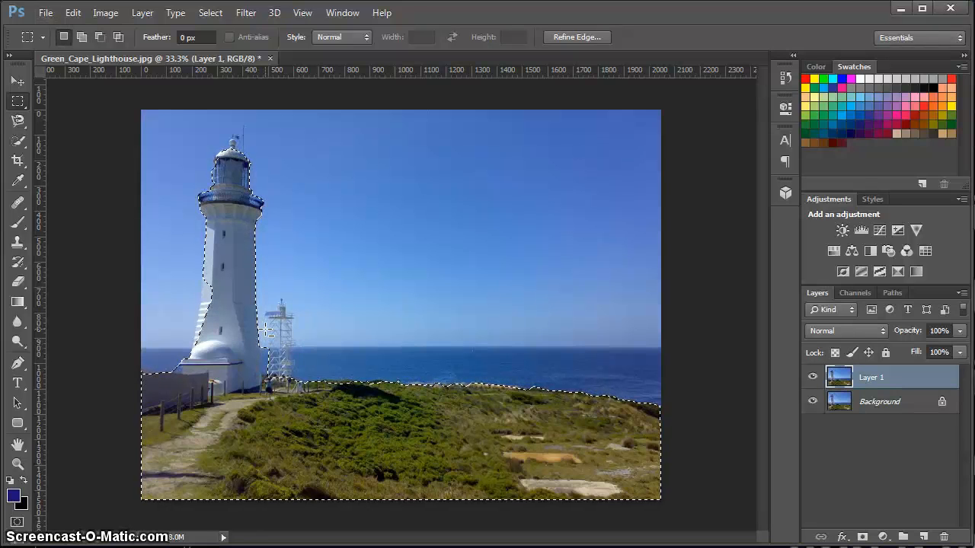
{"action": "key", "text": "alt"}
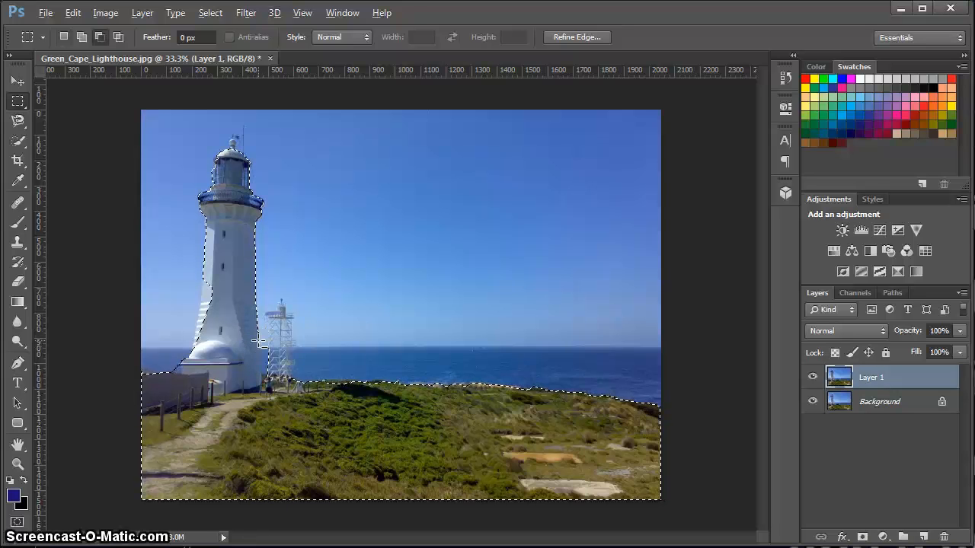
{"action": "left_click_drag", "start_coordinate": [252, 305], "coordinate": [263, 344]}
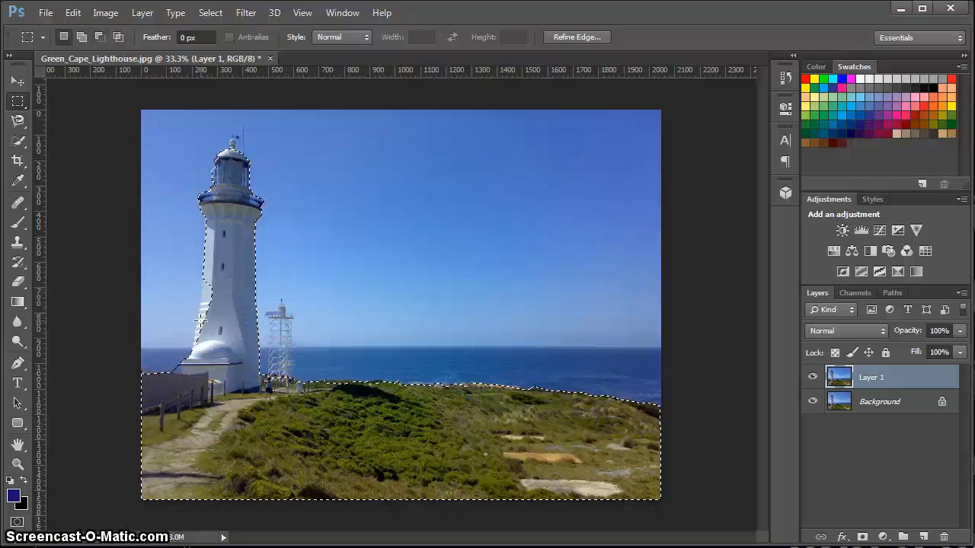
{"action": "left_click", "coordinate": [17, 121]}
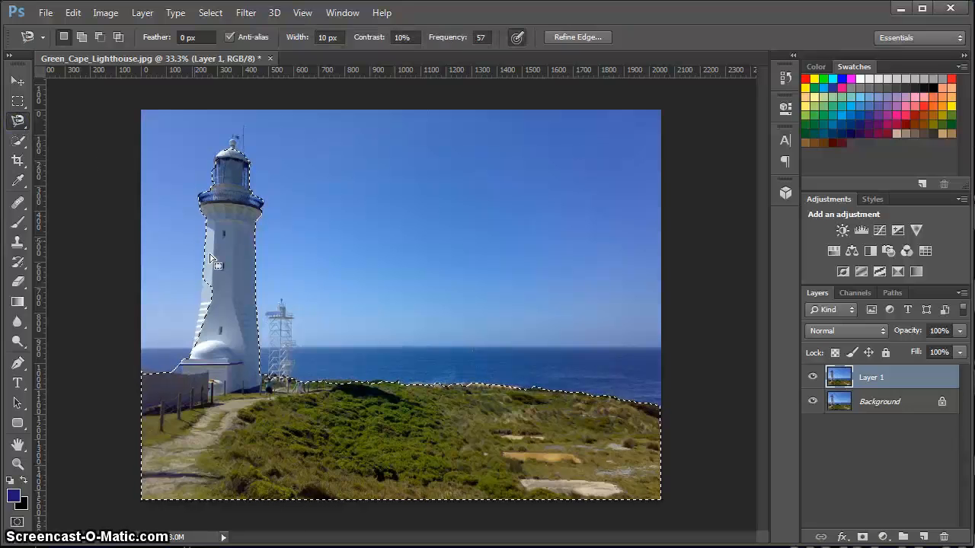
{"action": "key", "text": "shift"}
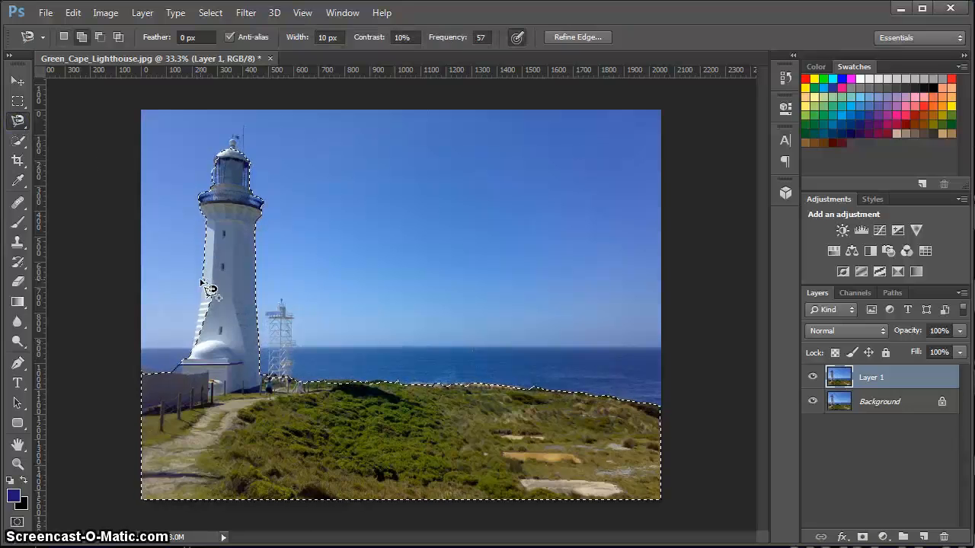
{"action": "left_click", "coordinate": [202, 272], "text": "shift"}
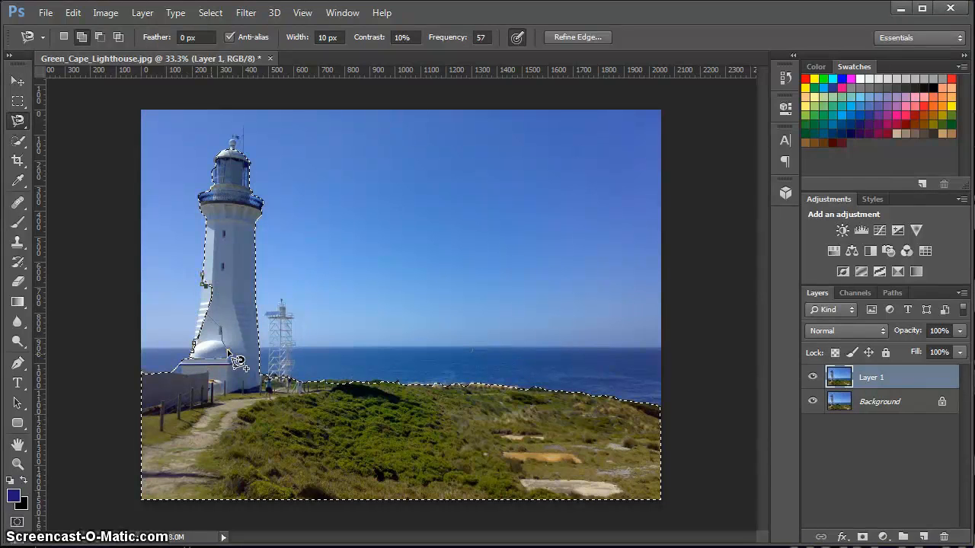
{"action": "left_click", "coordinate": [233, 290]}
{"action": "key", "text": "ctrl+d"}
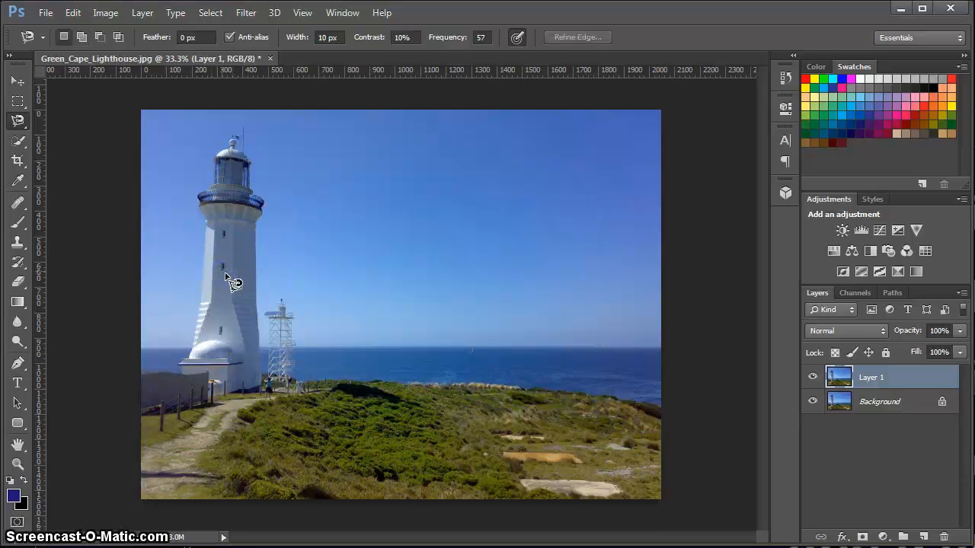
{"action": "key", "text": "ctrl+shift+d"}
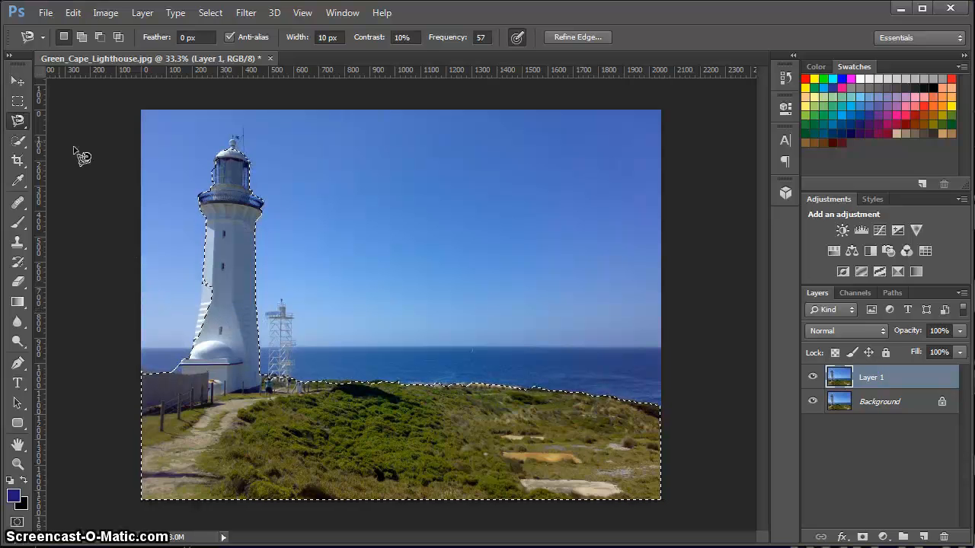
Add the missed lower left side of the lighthouse wall to the selection with the freehand Lasso.
{"action": "left_click", "coordinate": [19, 122]}
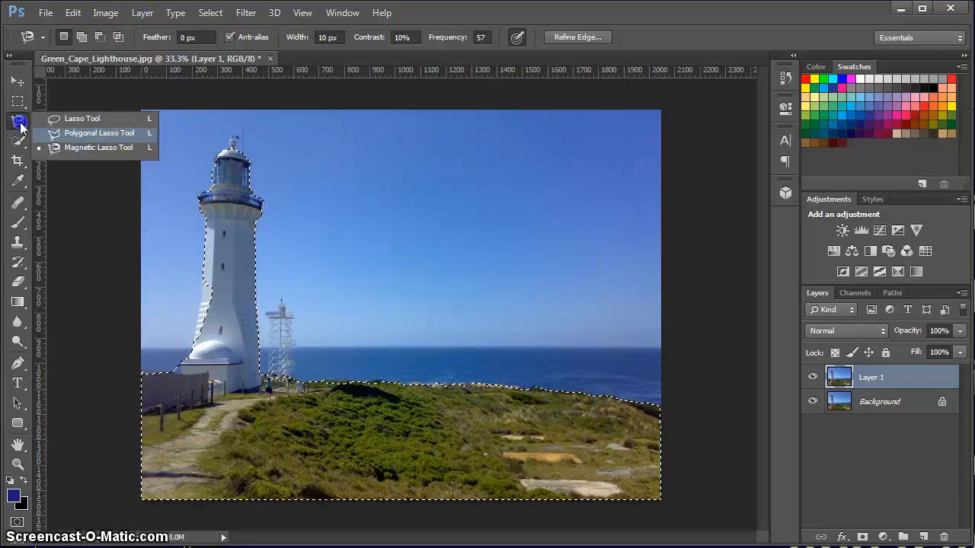
{"action": "left_click", "coordinate": [76, 119]}
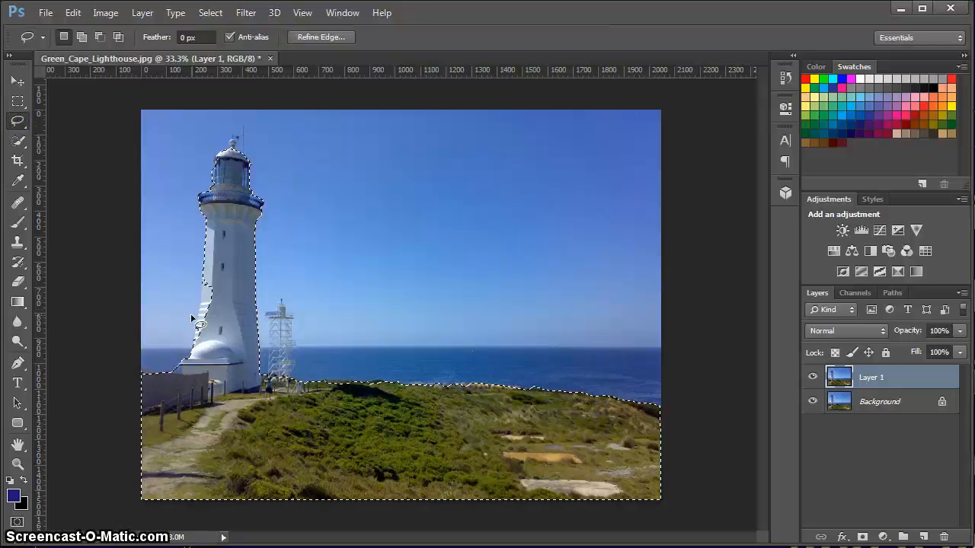
{"action": "key", "text": "shift"}
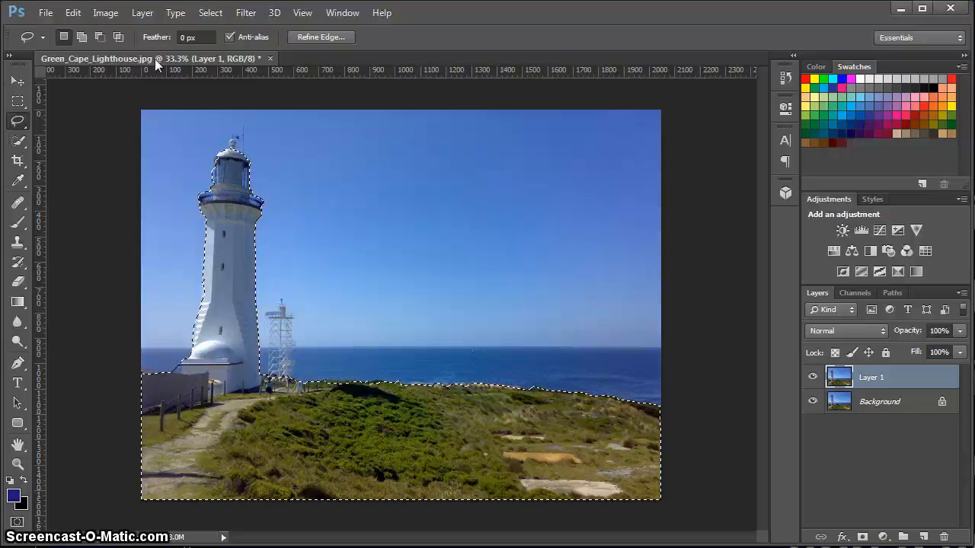
Invert the selection to delete the sky and sea from Layer 1, then hide the Background layer and deselect.
{"action": "left_click", "coordinate": [210, 13]}
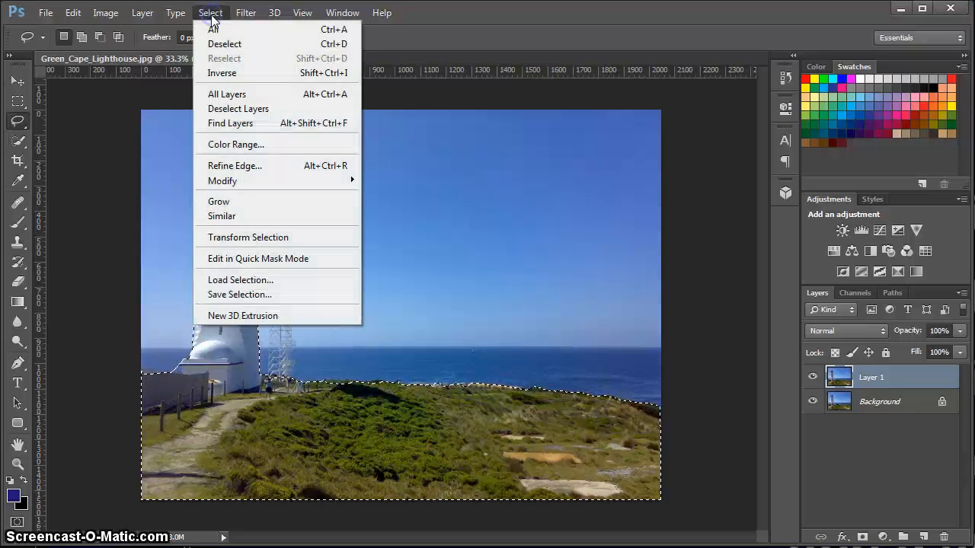
{"action": "left_click", "coordinate": [225, 72]}
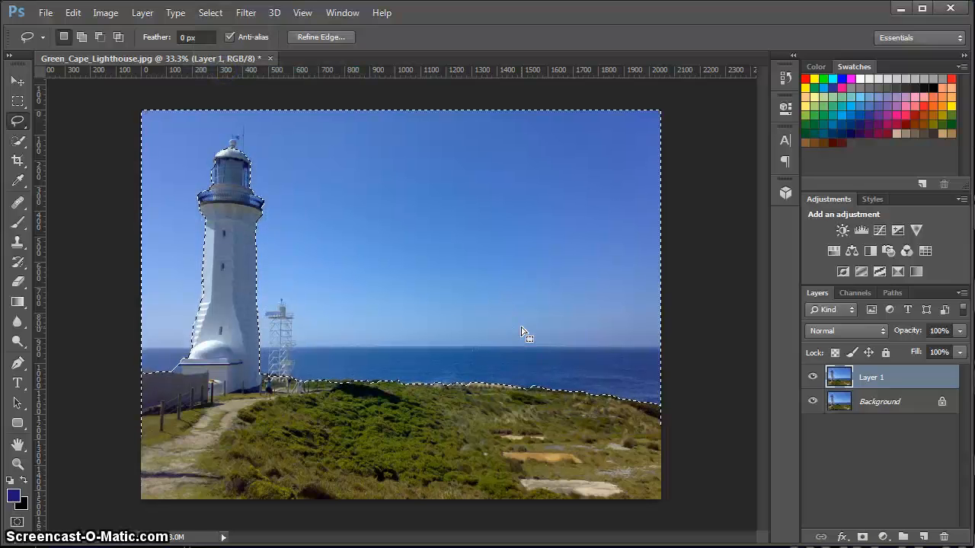
{"action": "key", "text": "Delete"}
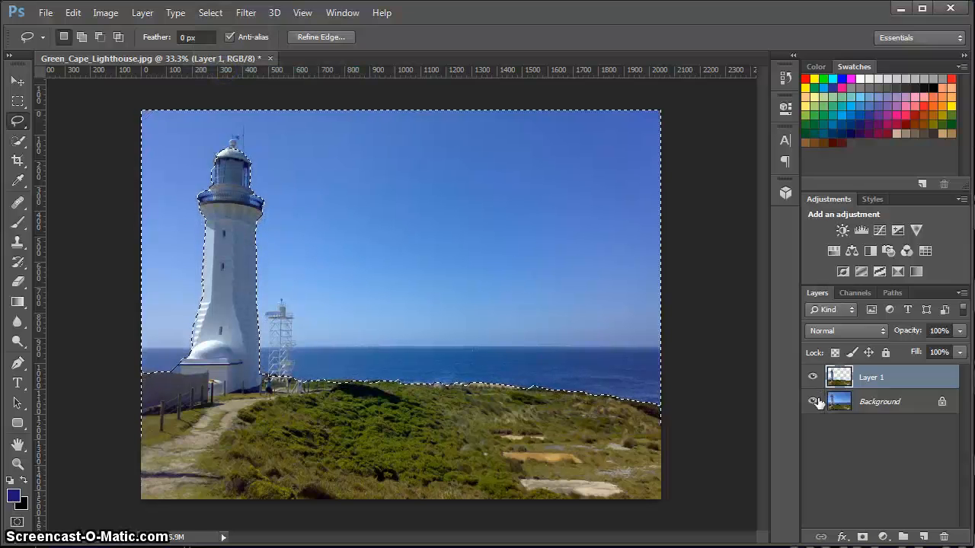
{"action": "left_click", "coordinate": [812, 406]}
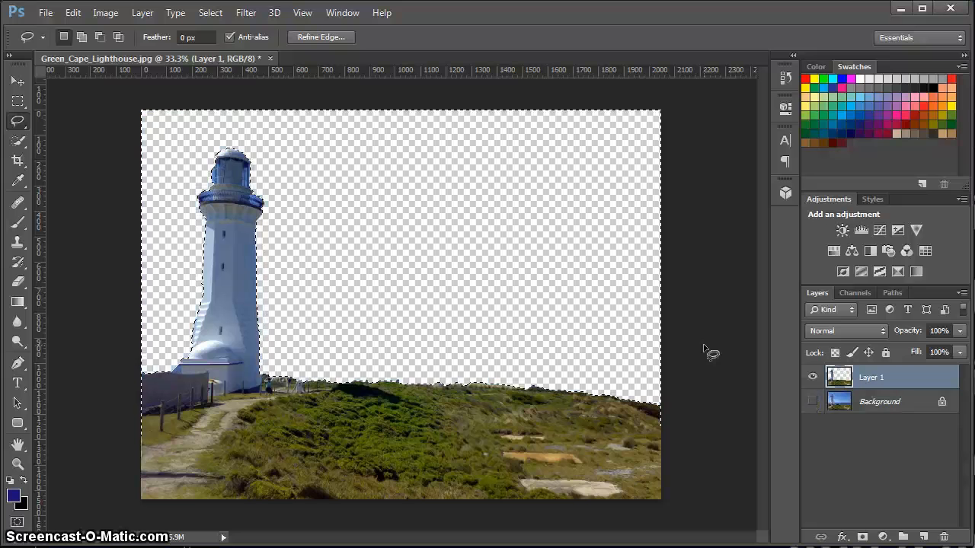
{"action": "key", "text": "ctrl+d"}
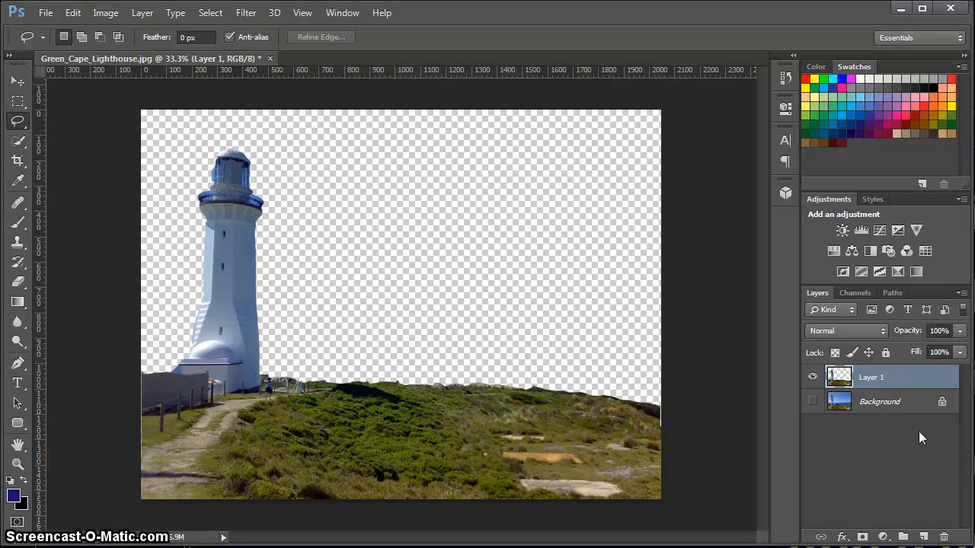
Delete Layer 1, leaving only the original Background layer.
{"action": "left_click", "coordinate": [943, 537]}
{"action": "left_click", "coordinate": [461, 220]}
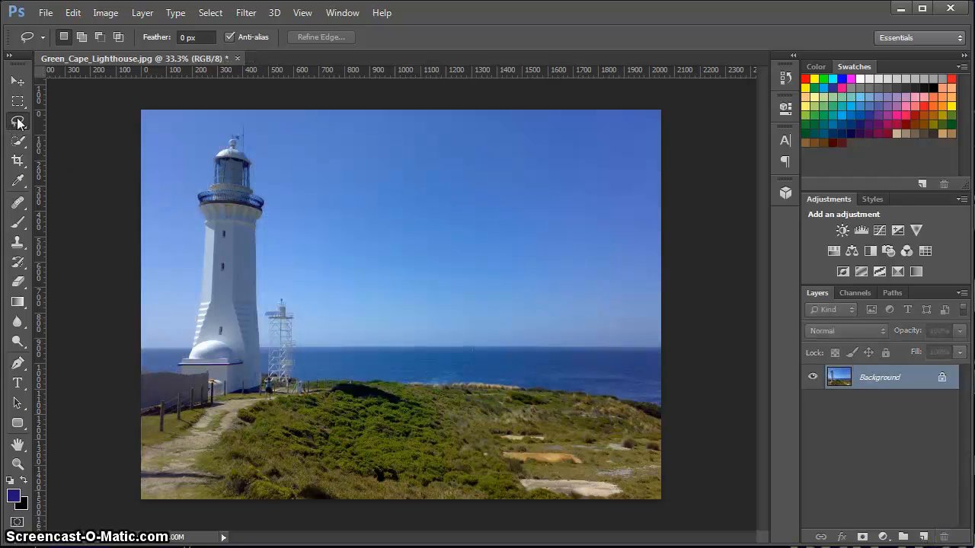
Select the sky with the Quick Selection tool and subtract the lighthouse's left wall from the selection.
{"action": "left_click", "coordinate": [19, 147]}
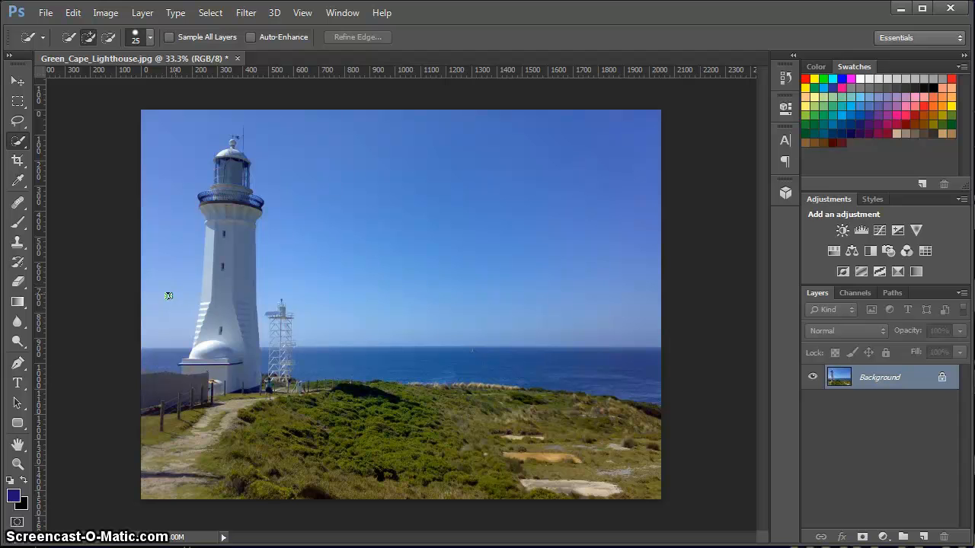
{"action": "mouse_move", "coordinate": [167, 308]}
{"action": "left_mouse_down"}
{"action": "mouse_move", "coordinate": [179, 198]}
{"action": "mouse_move", "coordinate": [263, 137]}
{"action": "mouse_move", "coordinate": [598, 180]}
{"action": "mouse_move", "coordinate": [605, 214]}
{"action": "left_mouse_up"}
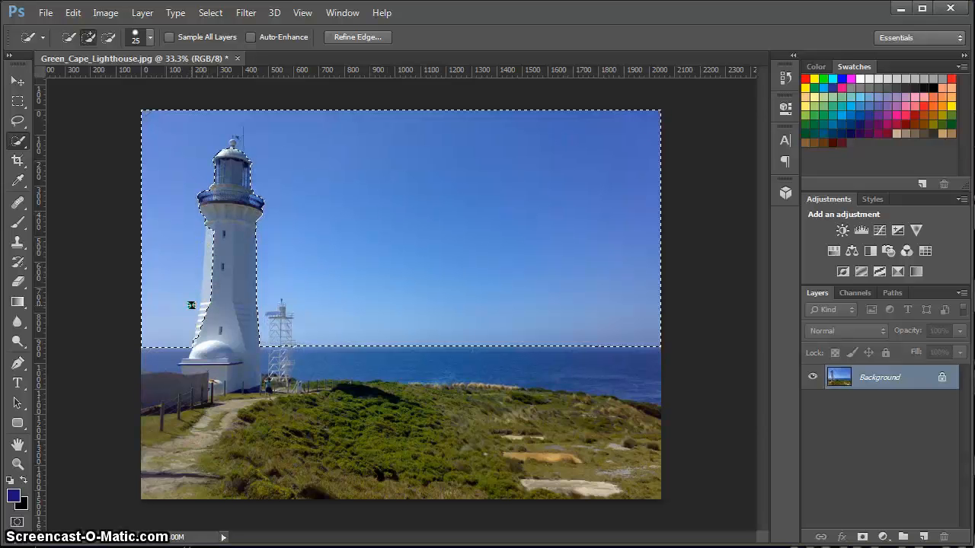
{"action": "key", "text": "alt"}
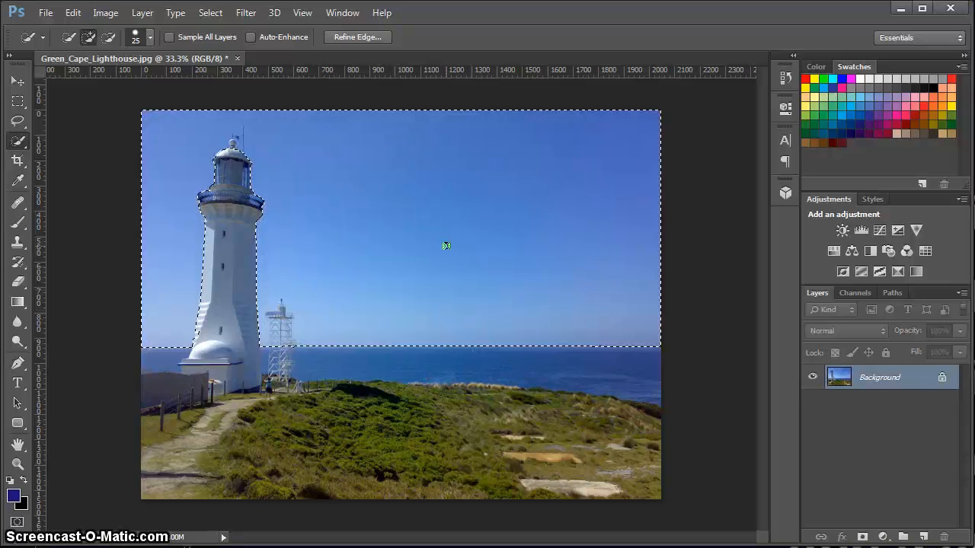
Duplicate the Background layer under the name Background copy, keeping the sky selection active.
{"action": "left_click", "coordinate": [874, 384]}
{"action": "left_click", "coordinate": [935, 412]}
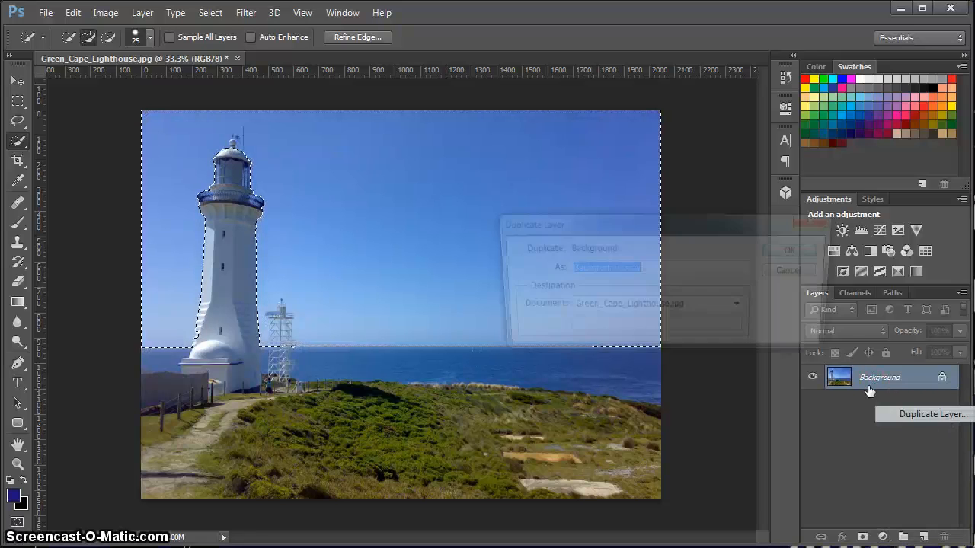
{"action": "left_click", "coordinate": [798, 250]}
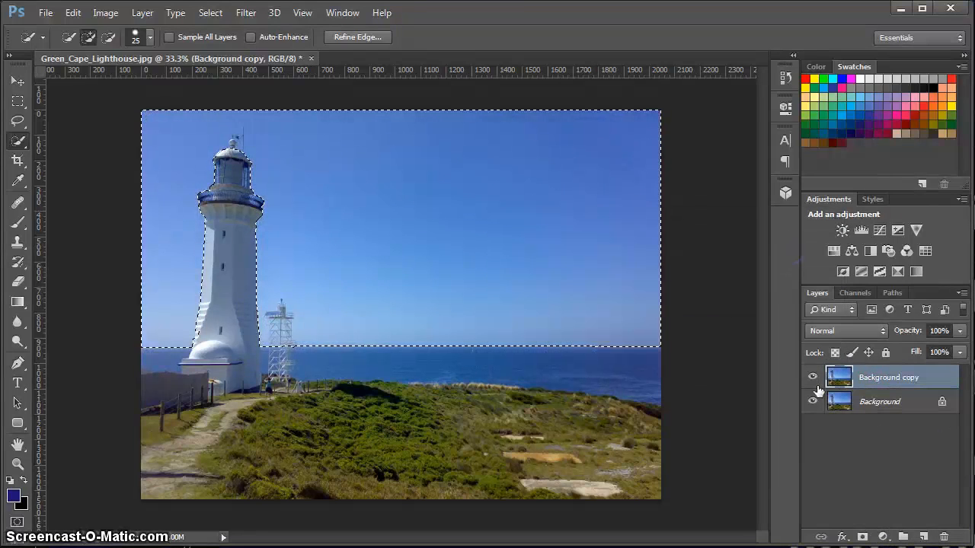
Hide the Background layer and delete the selected sky from the duplicate layer, leaving nothing selected.
{"action": "left_click", "coordinate": [813, 402]}
{"action": "key", "text": "Delete"}
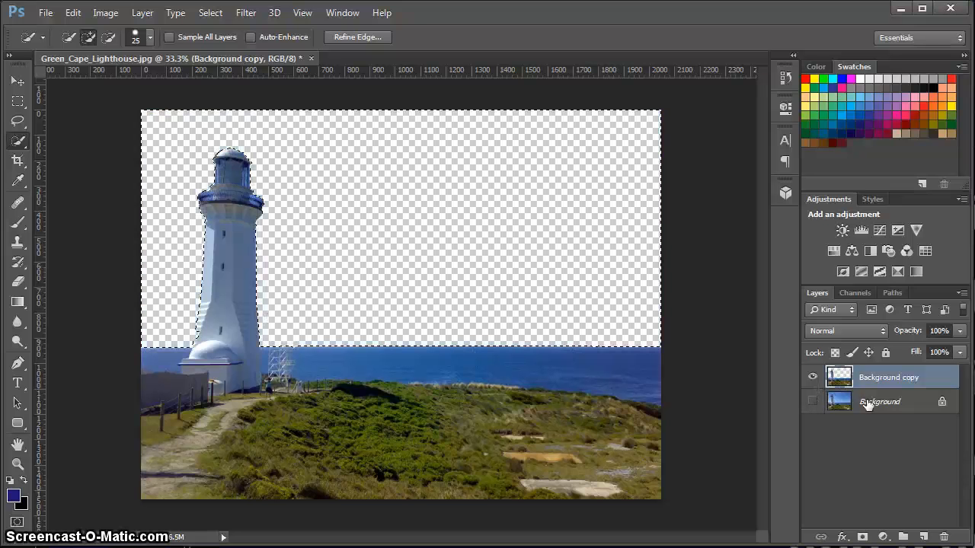
{"action": "key", "text": "ctrl+d"}
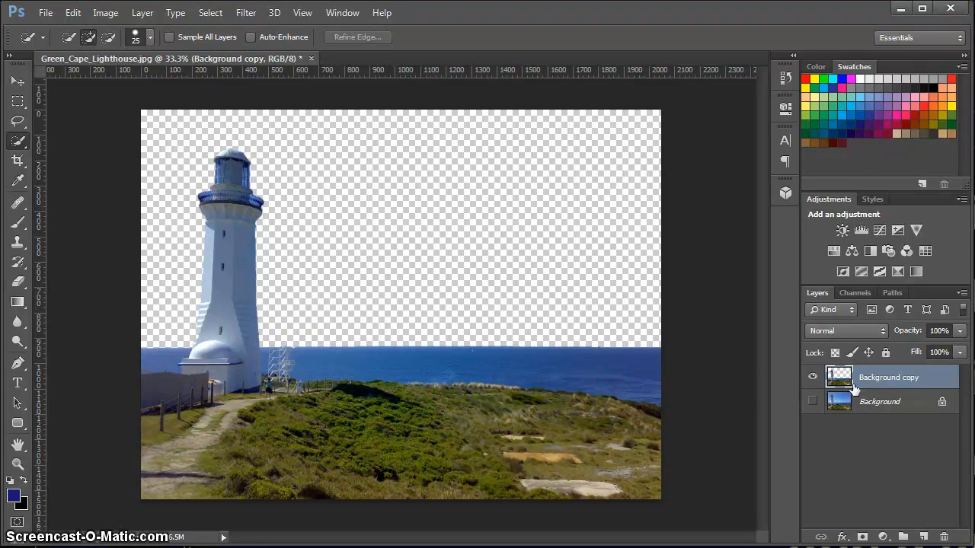
Delete the Background copy layer that has the sky removed.
{"action": "left_click", "coordinate": [943, 537]}
{"action": "left_click", "coordinate": [440, 220]}
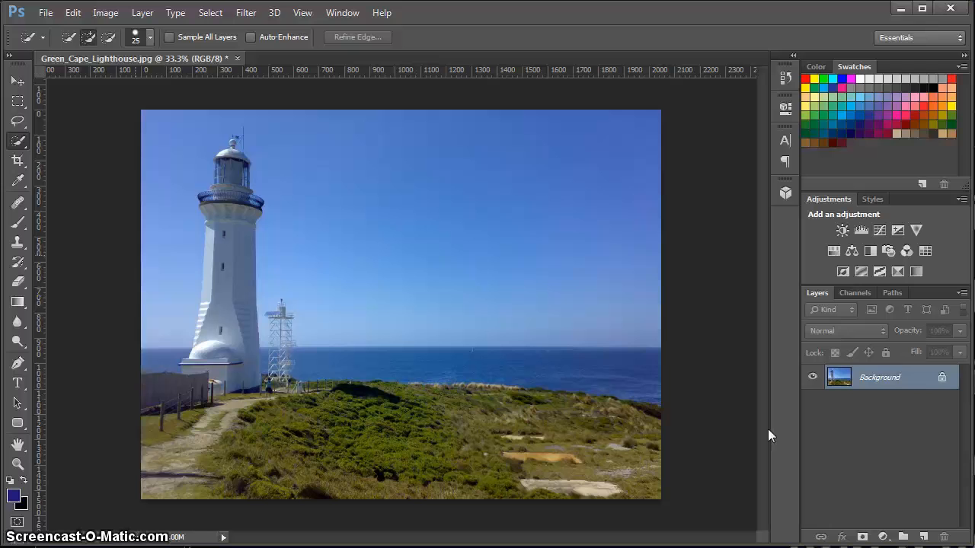
Duplicate the intact Background layer as Background copy and hide the original.
{"action": "right_click", "coordinate": [870, 381]}
{"action": "left_click", "coordinate": [906, 414]}
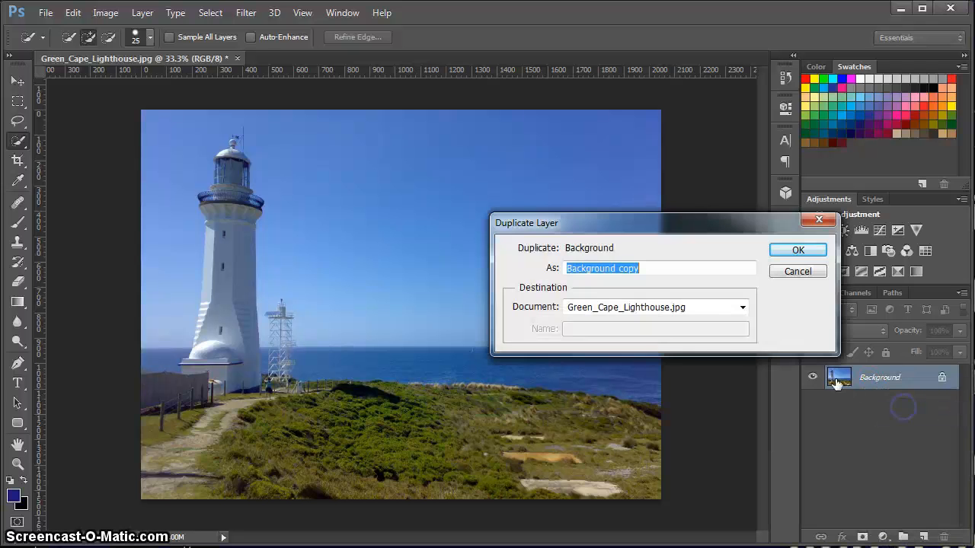
{"action": "left_click", "coordinate": [801, 249]}
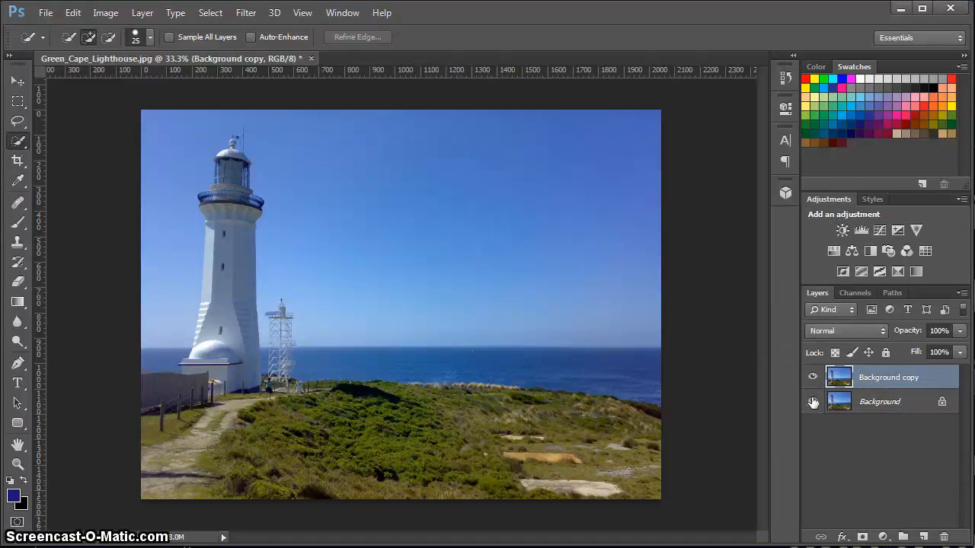
{"action": "left_click", "coordinate": [812, 401]}
Select the upper part of the sky with the Magic Wand at a tolerance of 32.
{"action": "left_click", "coordinate": [18, 141]}
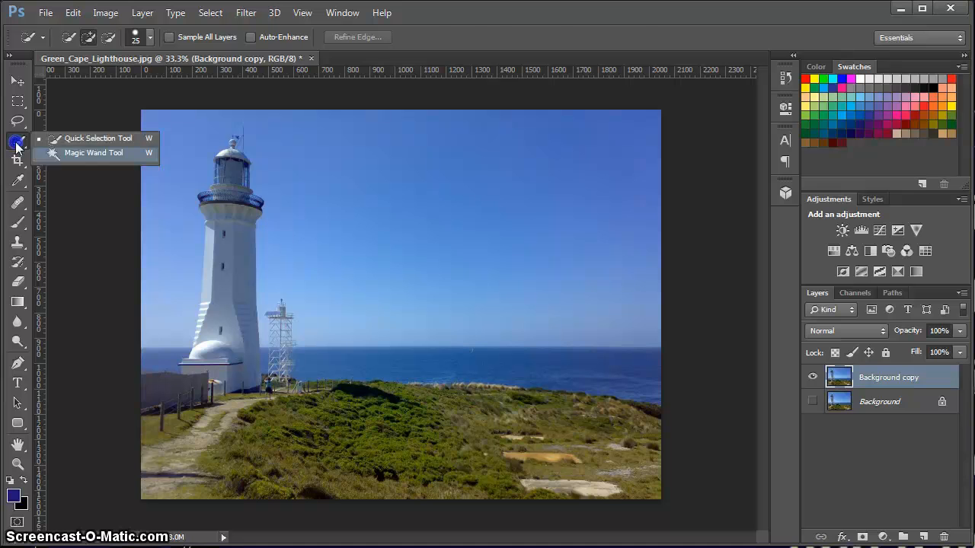
{"action": "left_click", "coordinate": [74, 153]}
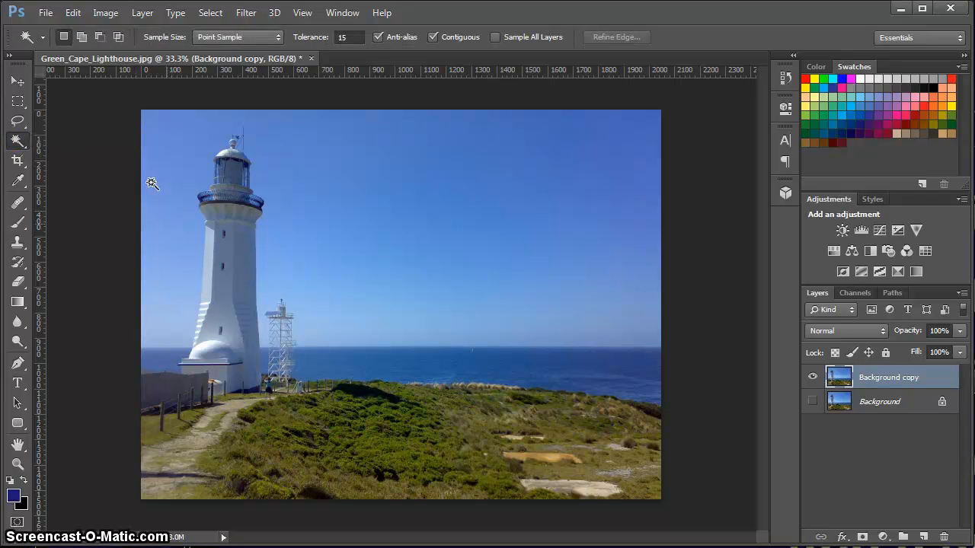
{"action": "left_click", "coordinate": [350, 38]}
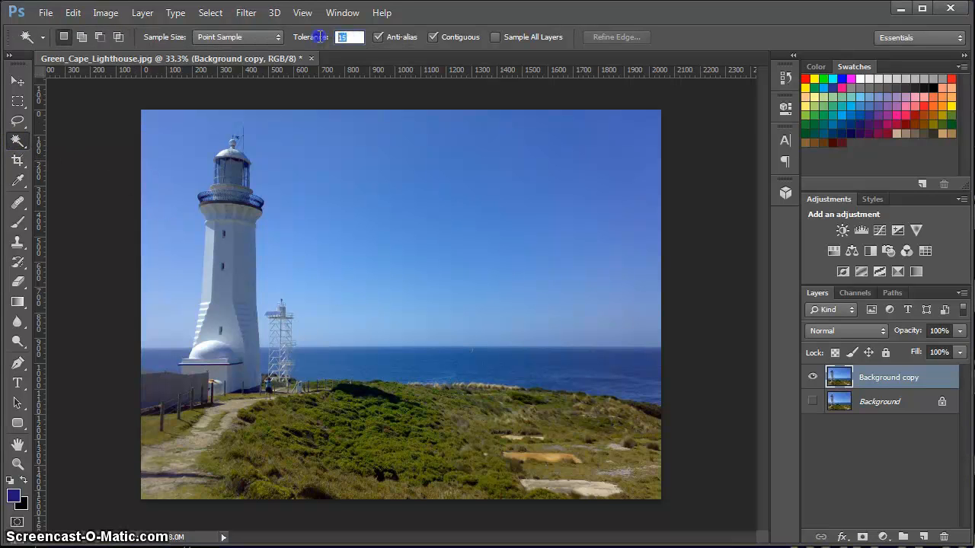
{"action": "type", "text": "32"}
{"action": "key", "text": "Return"}
{"action": "left_click", "coordinate": [587, 158]}
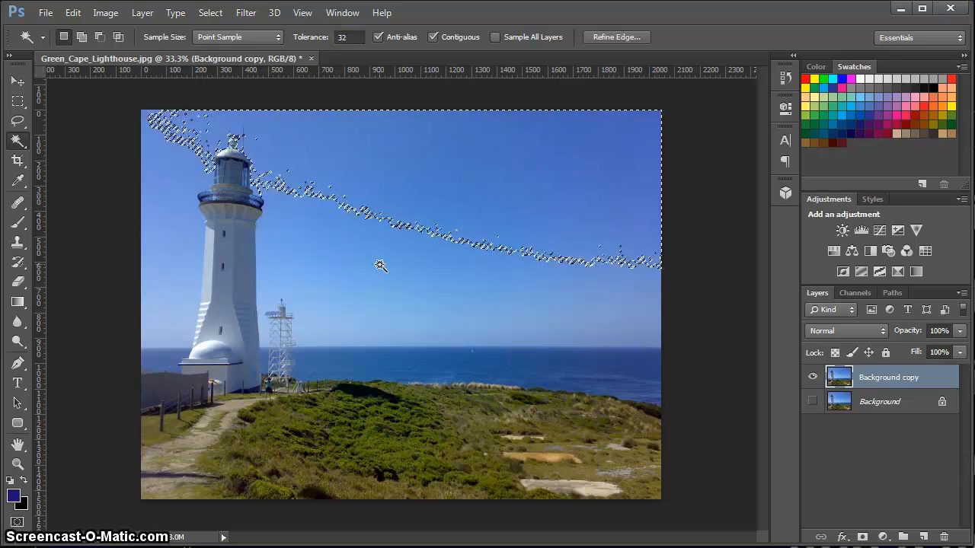
Add the remaining sky down to the horizon on both sides of the lighthouse to the Magic Wand selection.
{"action": "left_click", "coordinate": [350, 38]}
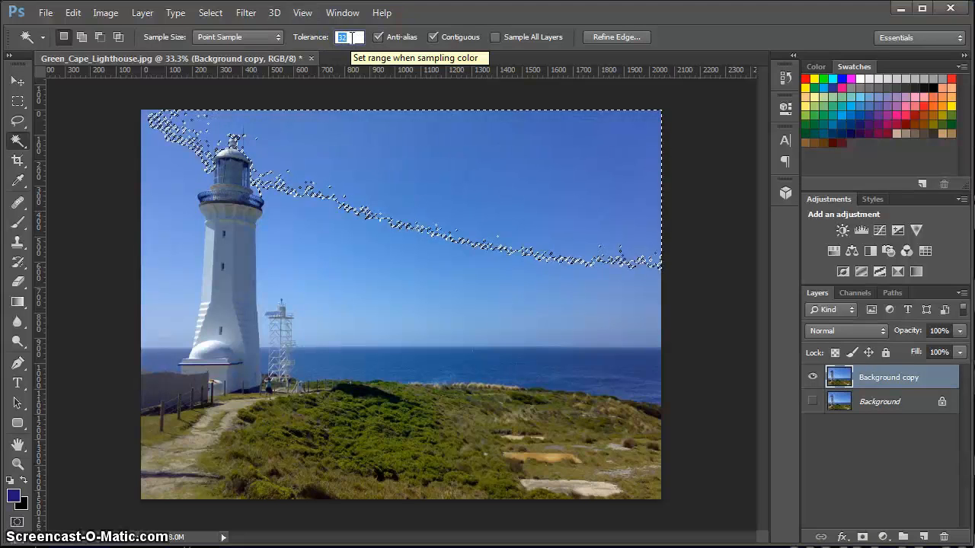
{"action": "left_click", "coordinate": [352, 38]}
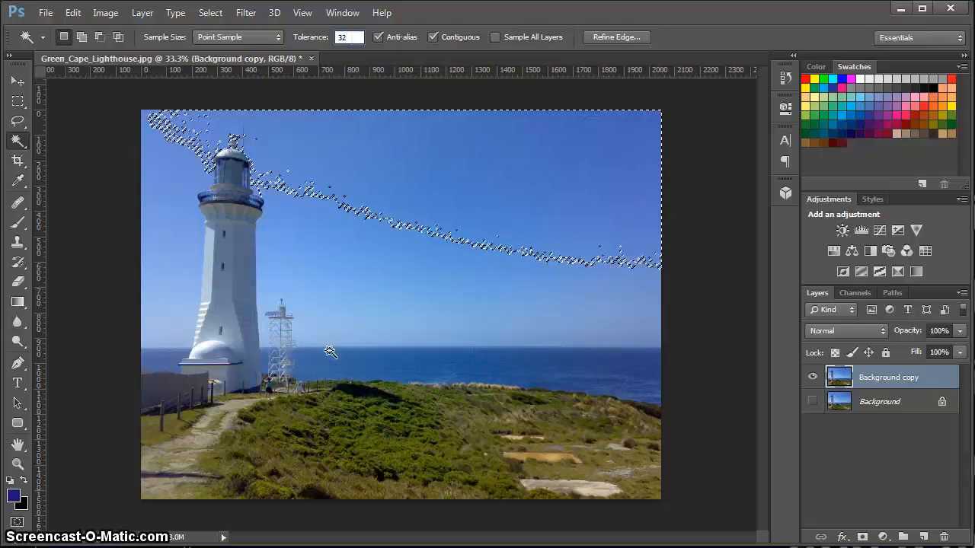
{"action": "key", "text": "shift"}
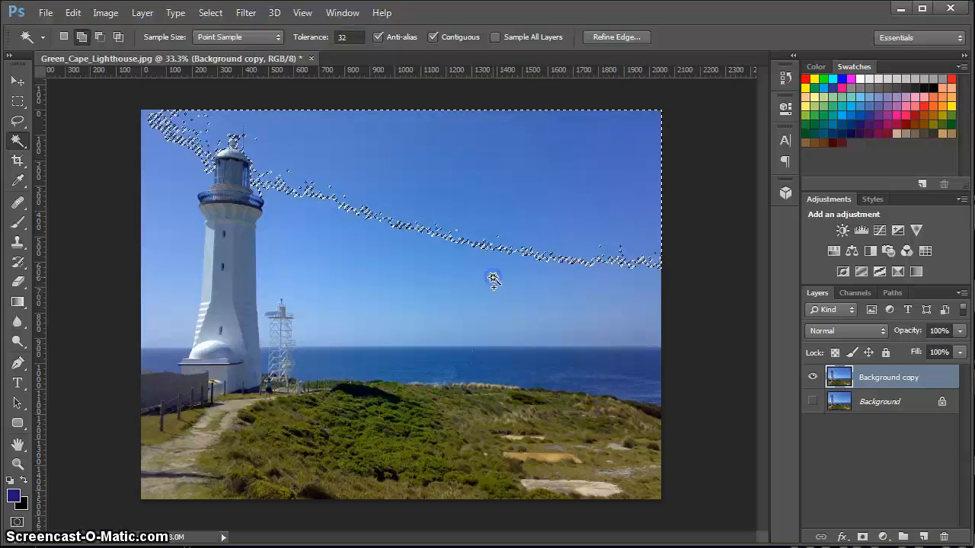
{"action": "left_click", "coordinate": [494, 281], "text": "shift"}
{"action": "left_click", "coordinate": [398, 327], "text": "shift"}
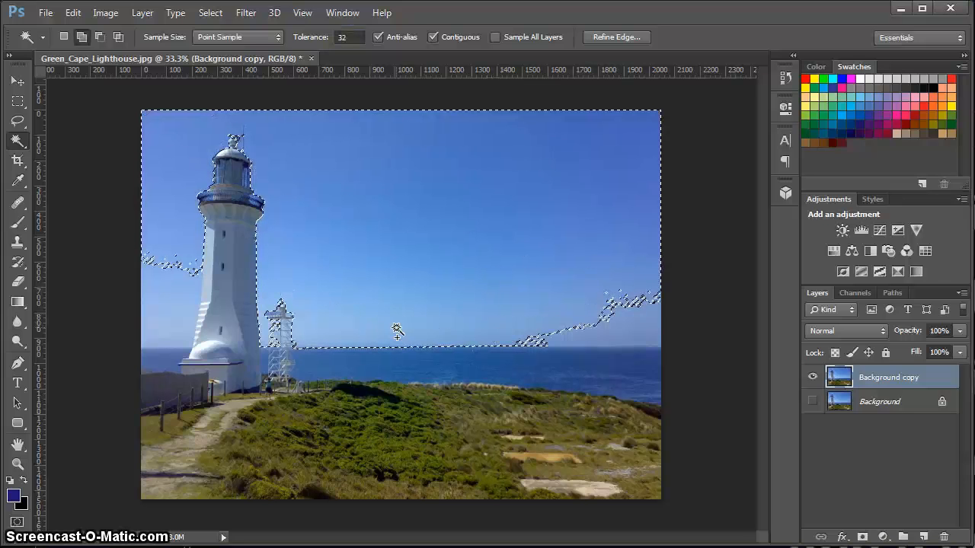
{"action": "left_click", "coordinate": [623, 335], "text": "shift"}
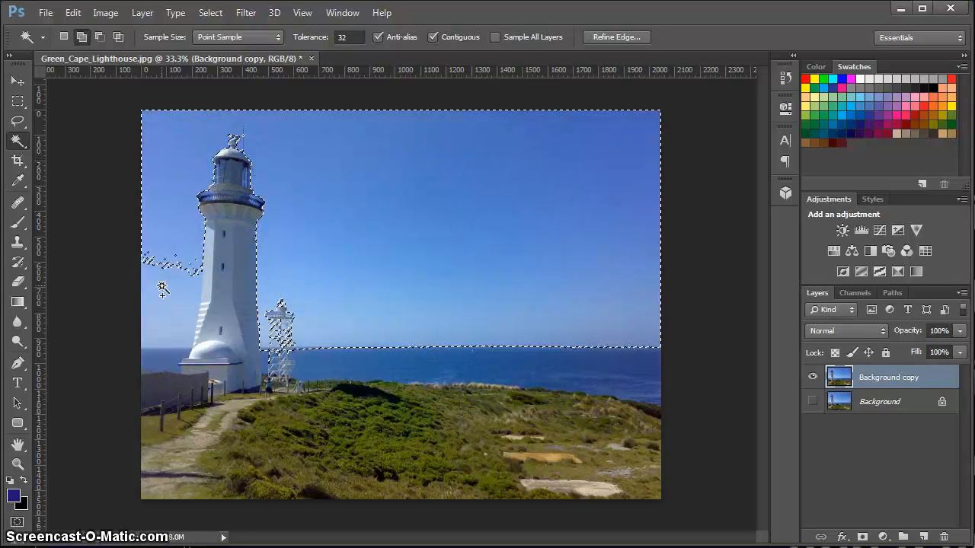
{"action": "left_click", "coordinate": [164, 299], "text": "shift"}
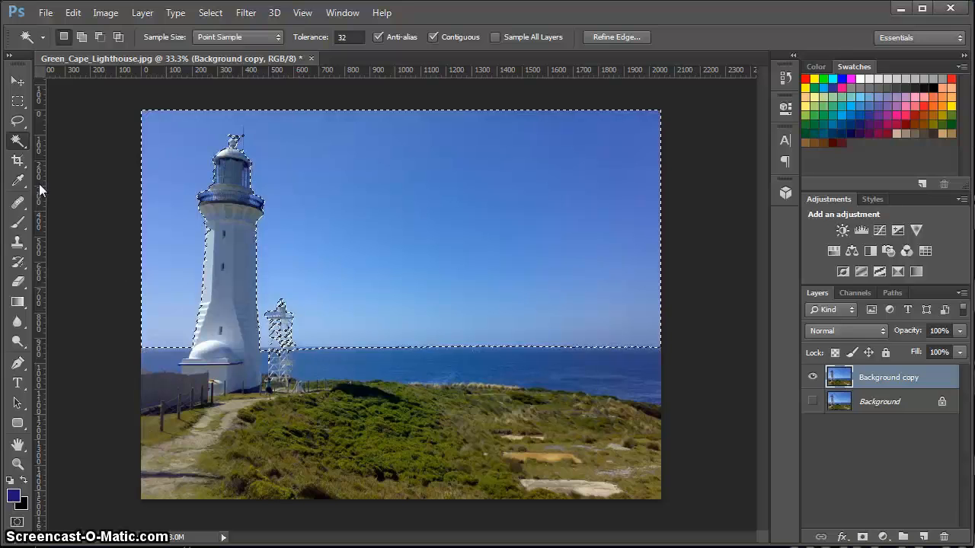
Add the metal tower's upper part with a rectangular marquee about 157 by 222 px, and subtract about 121 by 81 px around its lower part.
{"action": "left_click", "coordinate": [18, 100]}
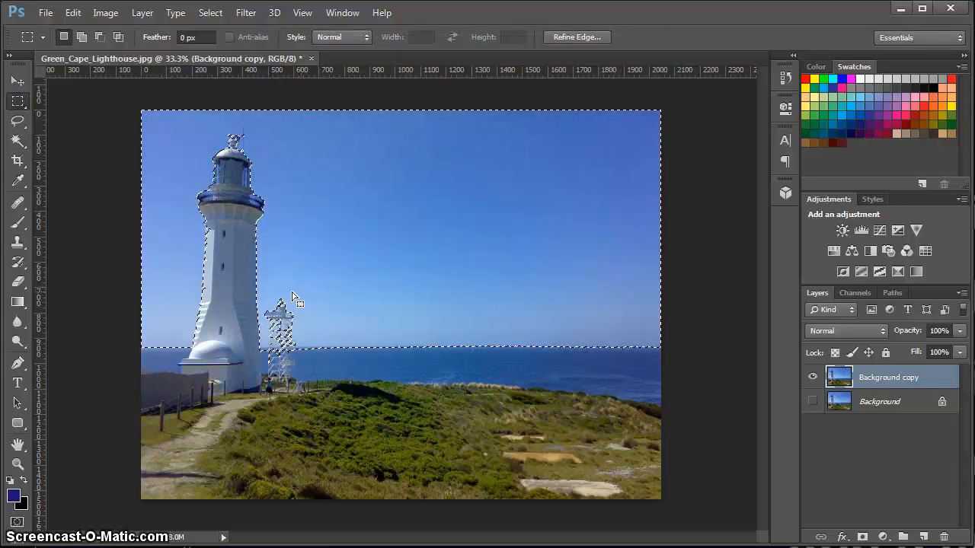
{"action": "key", "text": "shift"}
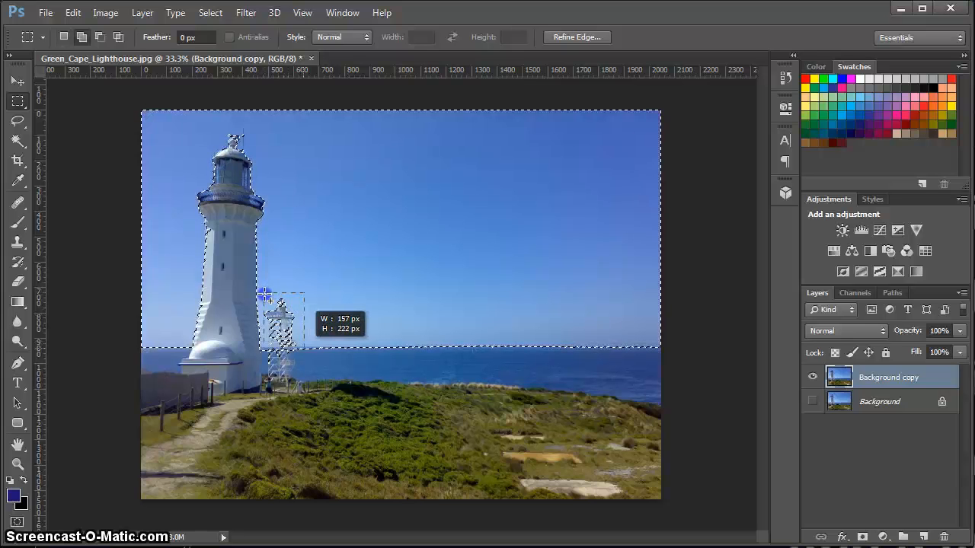
{"action": "left_click_drag", "start_coordinate": [264, 294], "coordinate": [264, 293]}
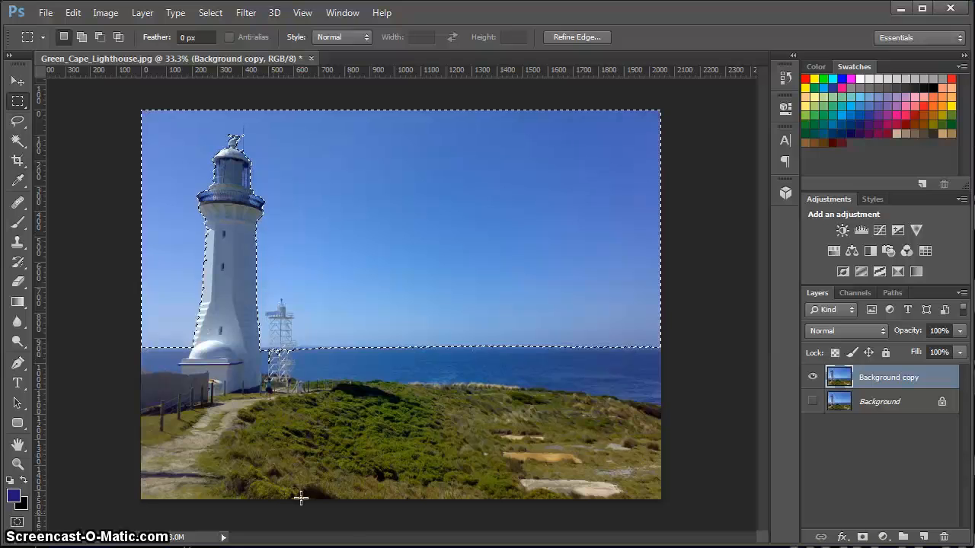
{"action": "key", "text": "alt"}
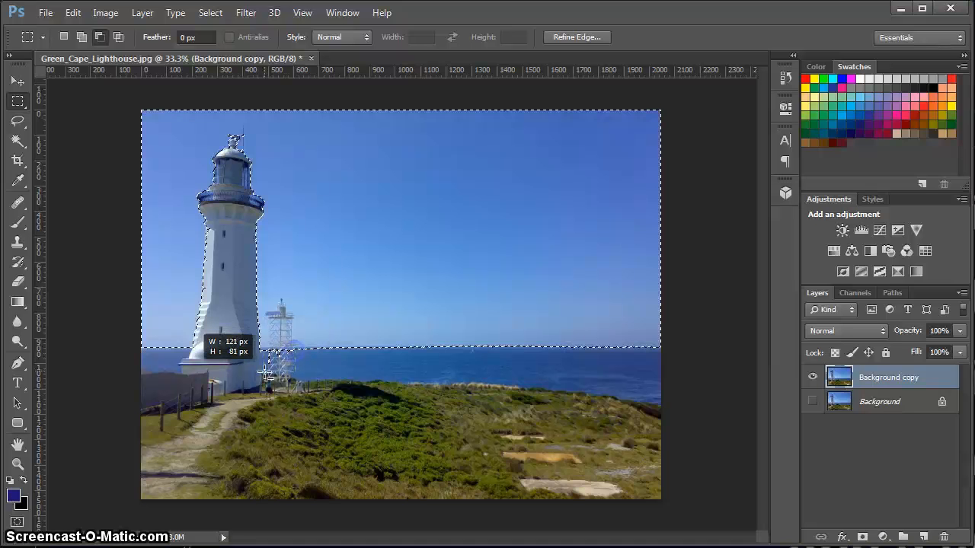
{"action": "left_click_drag", "start_coordinate": [267, 373], "coordinate": [267, 374]}
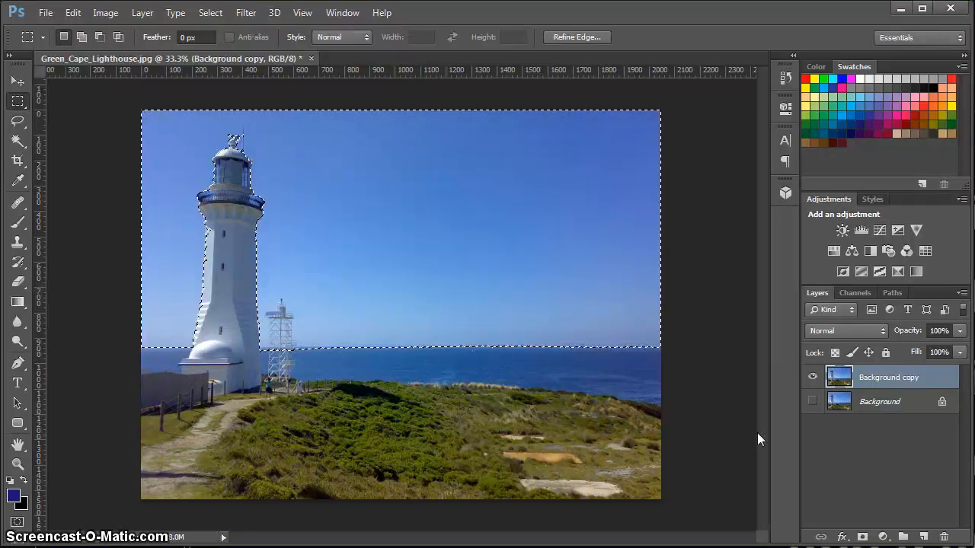
Delete the selected sky from the Background copy layer and clear the selection.
{"action": "key", "text": "Delete"}
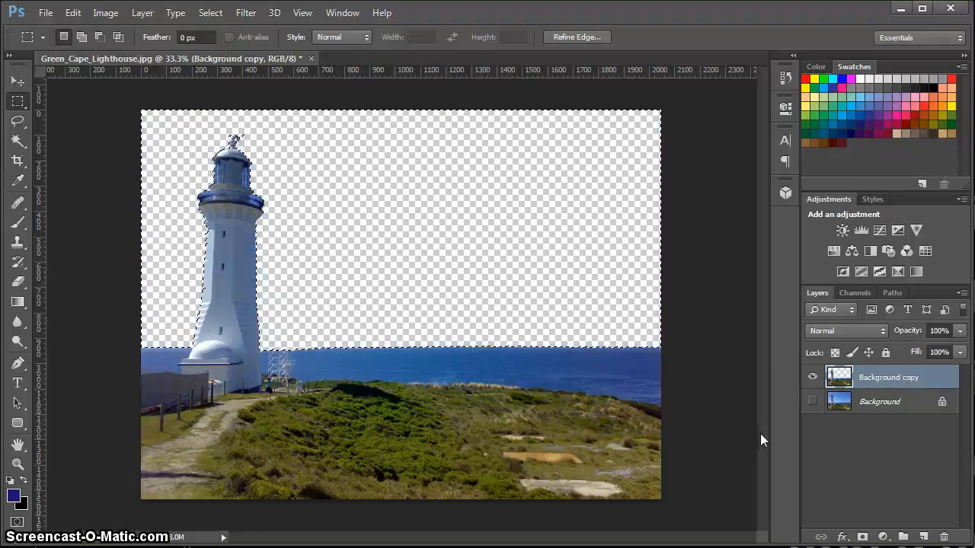
{"action": "key", "text": "ctrl+d"}
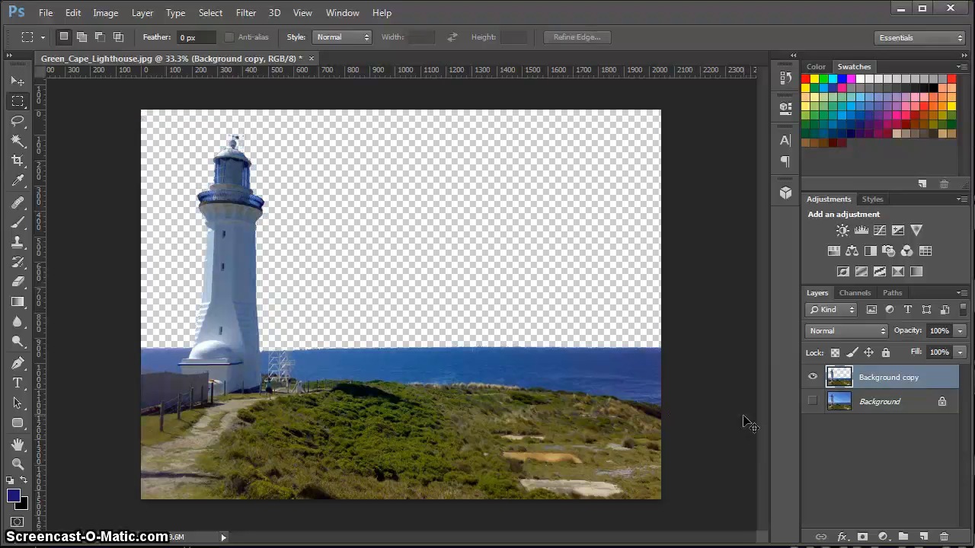